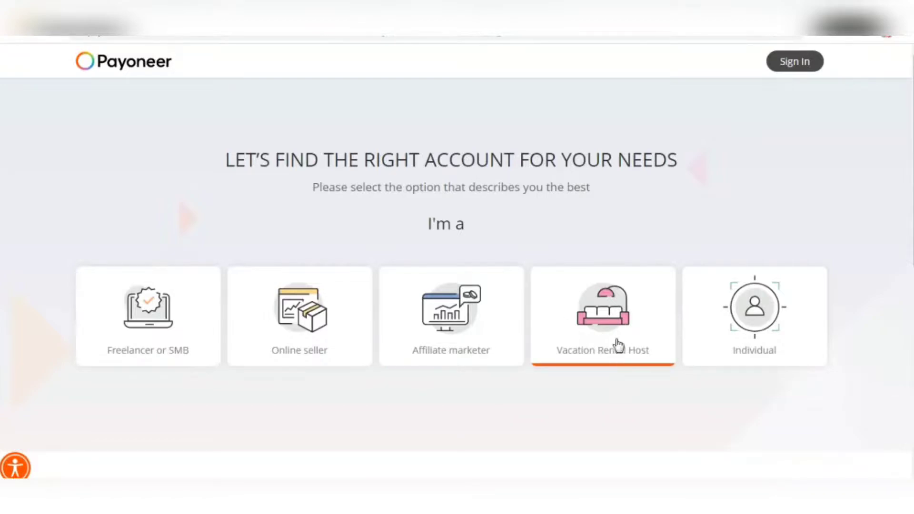
Choose Individual and 'Get paid by international clients or marketplaces', then review the recommended account's benefits.
left_click(761, 320)
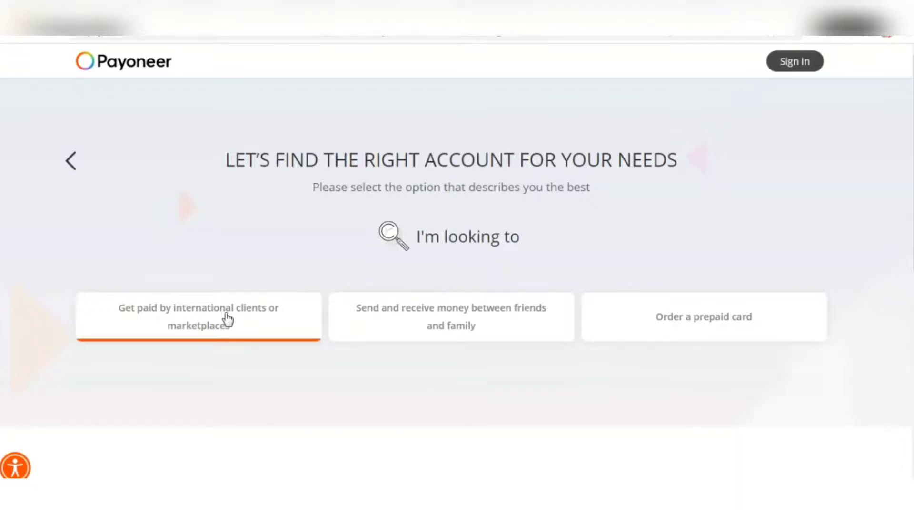
left_click(228, 320)
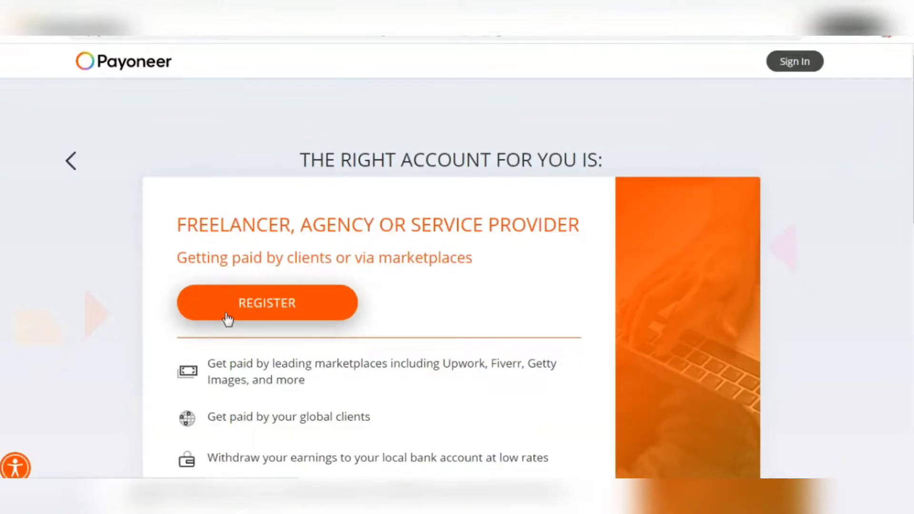
scroll(233, 318, "down", 2)
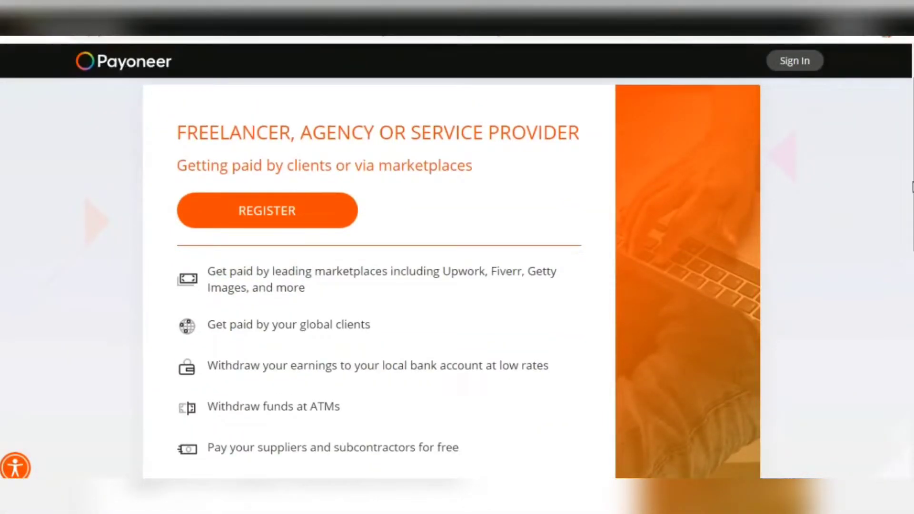
scroll(910, 191, "down", 1)
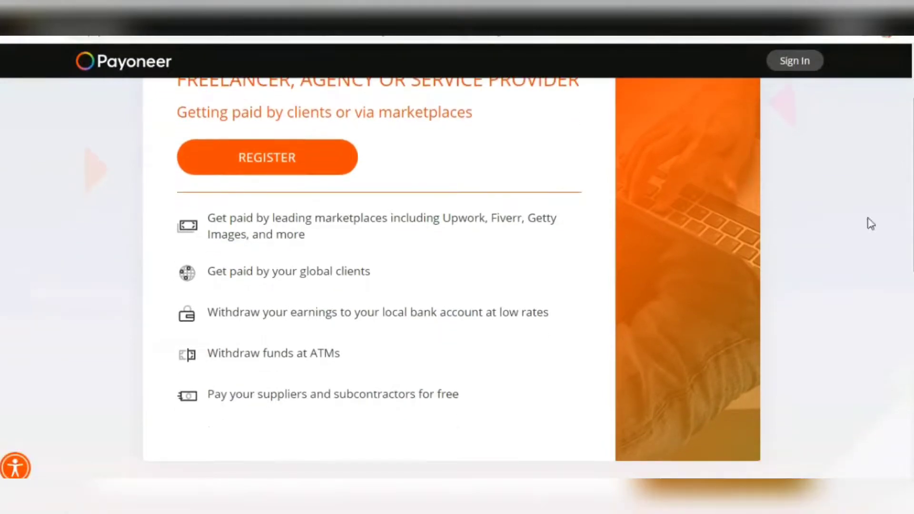
scroll(275, 203, "up", 1)
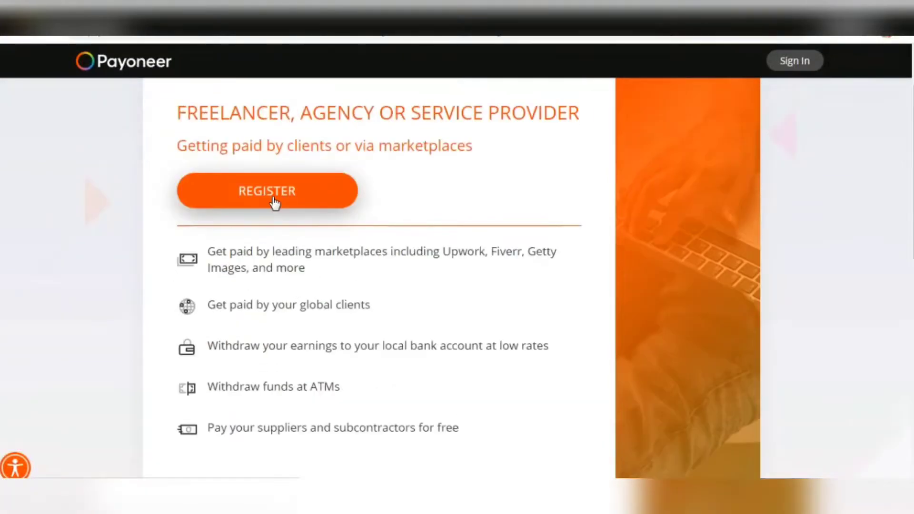
Start registering for the Freelancer, Agency or Service Provider account and scroll the Getting Started form.
left_click(275, 202)
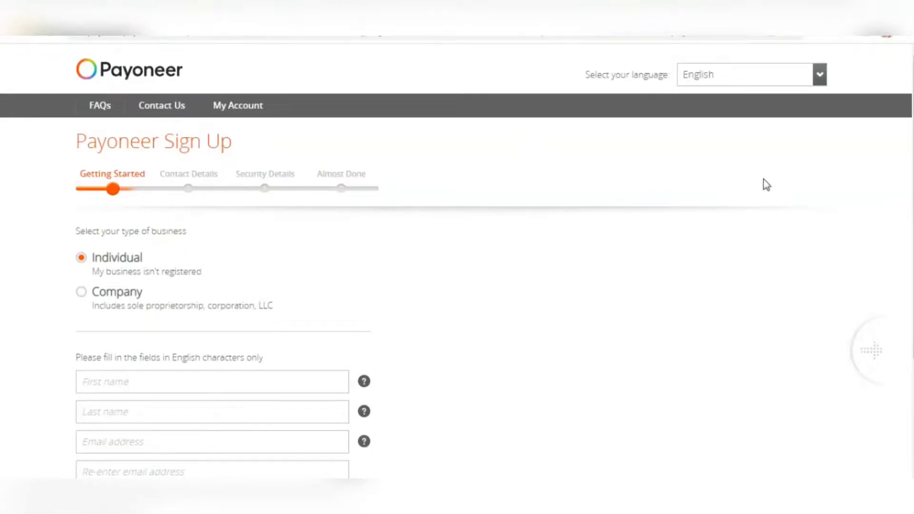
scroll(871, 193, "down", 1)
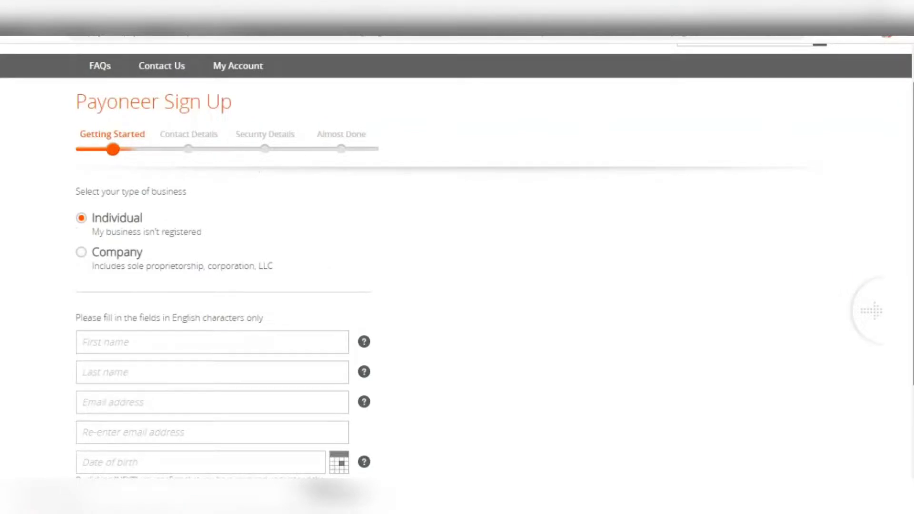
scroll(457, 286, "down", 2)
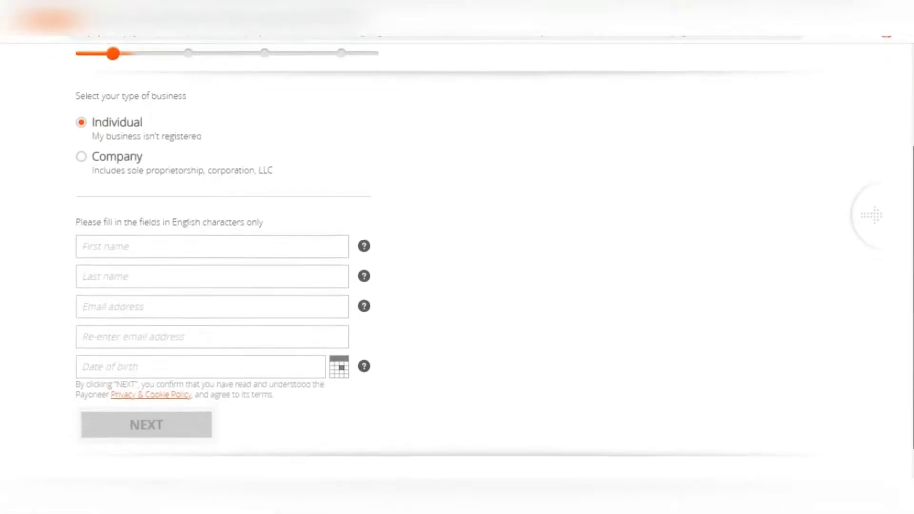
scroll(532, 314, "down", 2)
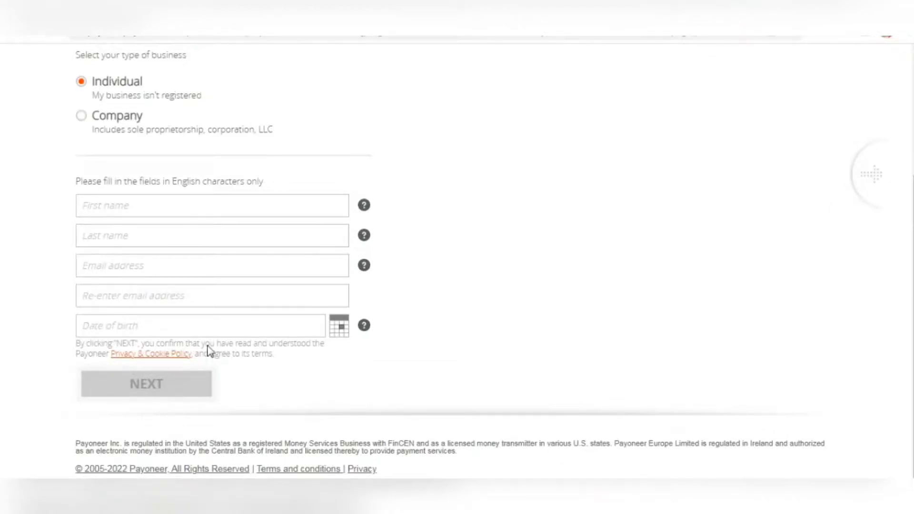
Enter the first and last name and a June 30 birth date, then submit Getting Started.
left_click(131, 210)
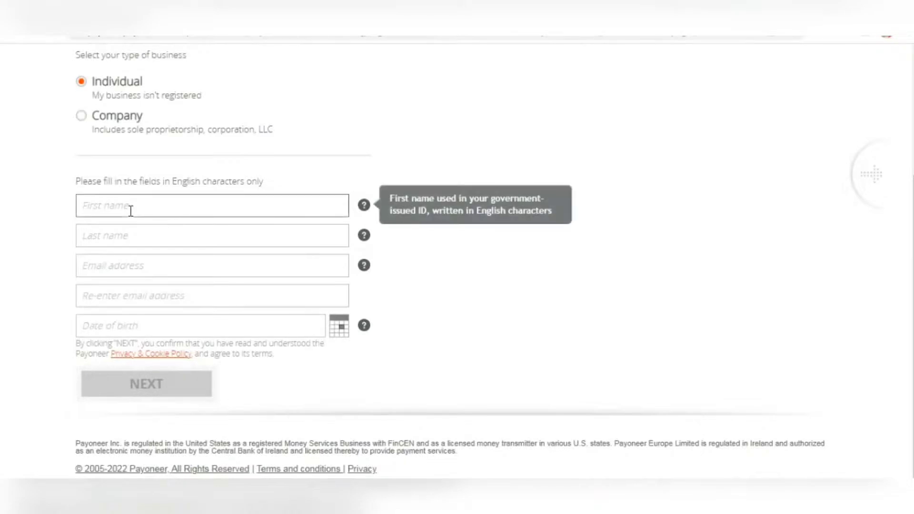
type("Mahmud")
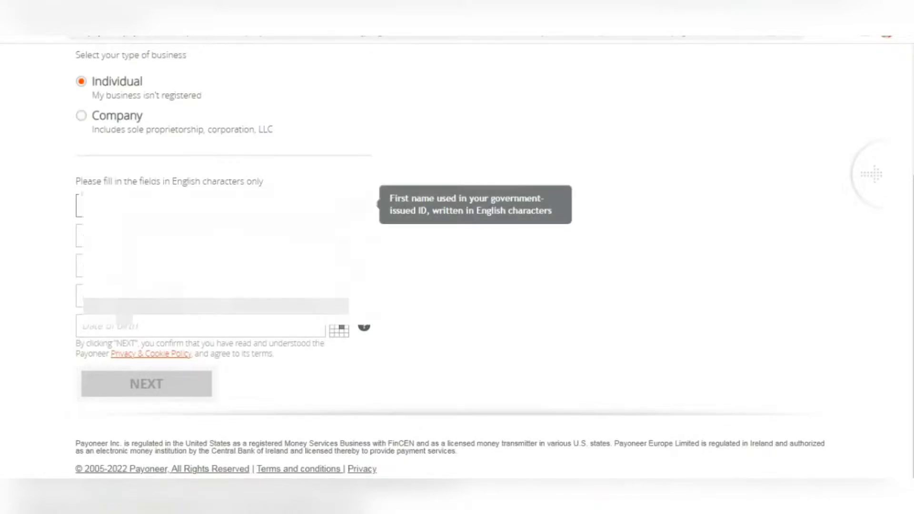
left_click(143, 236)
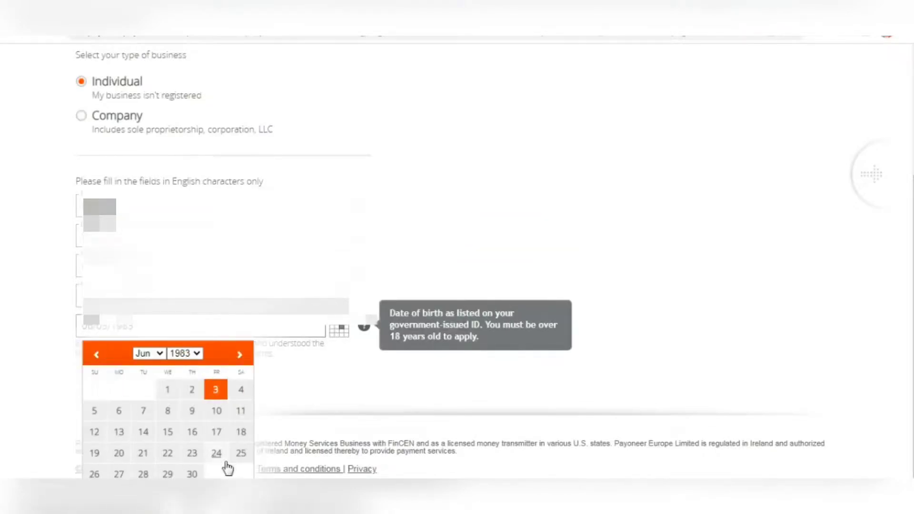
left_click(192, 474)
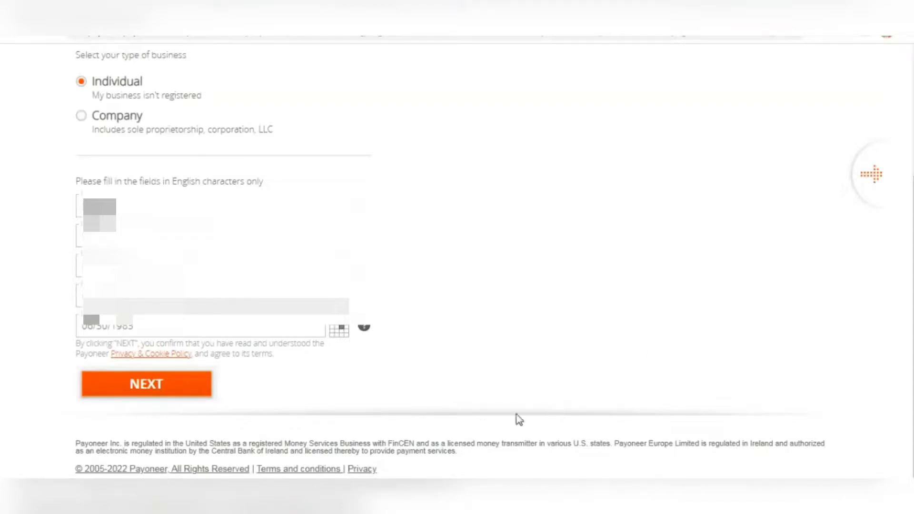
left_click(181, 386)
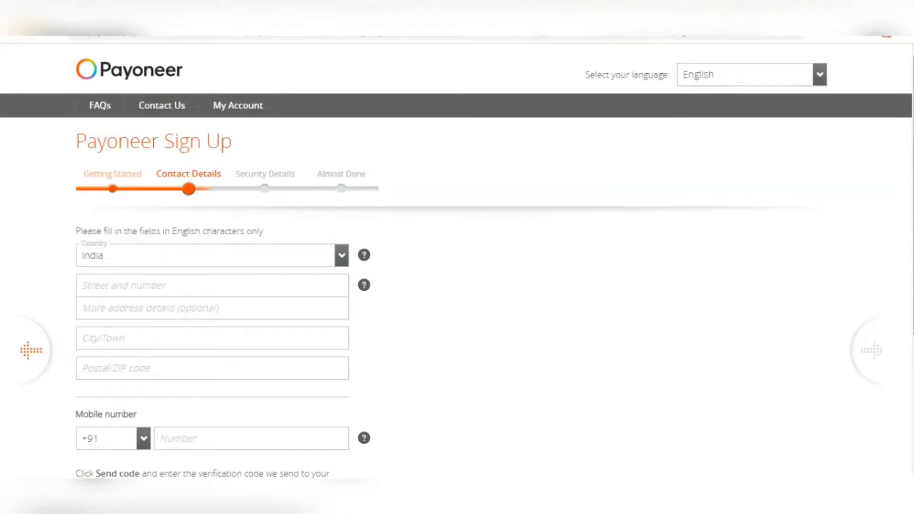
Send a code to the mobile number, enter the received SMS code and submit Contact Details.
scroll(457, 257, "down", 2)
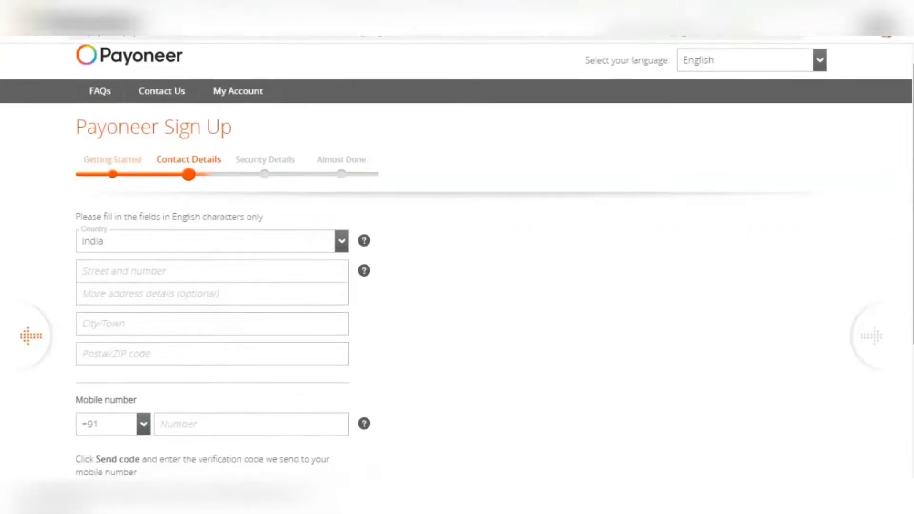
scroll(457, 258, "up", 1)
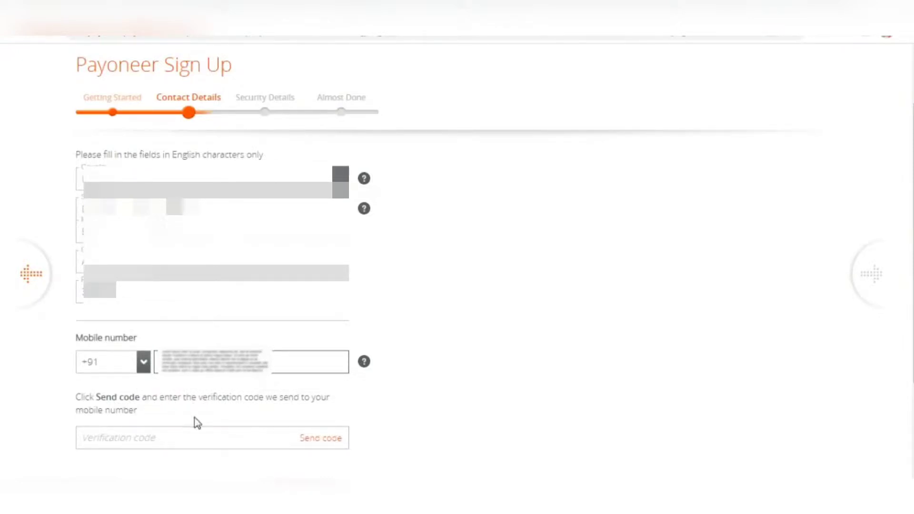
left_click(321, 440)
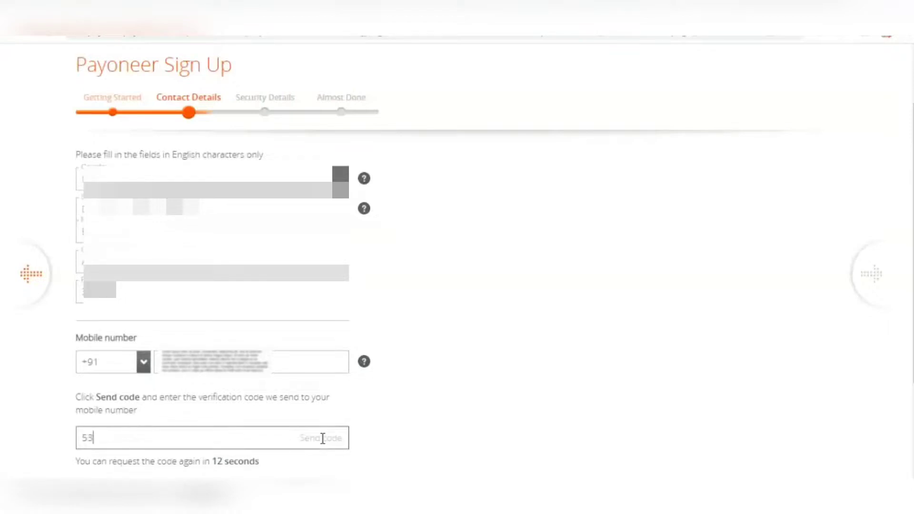
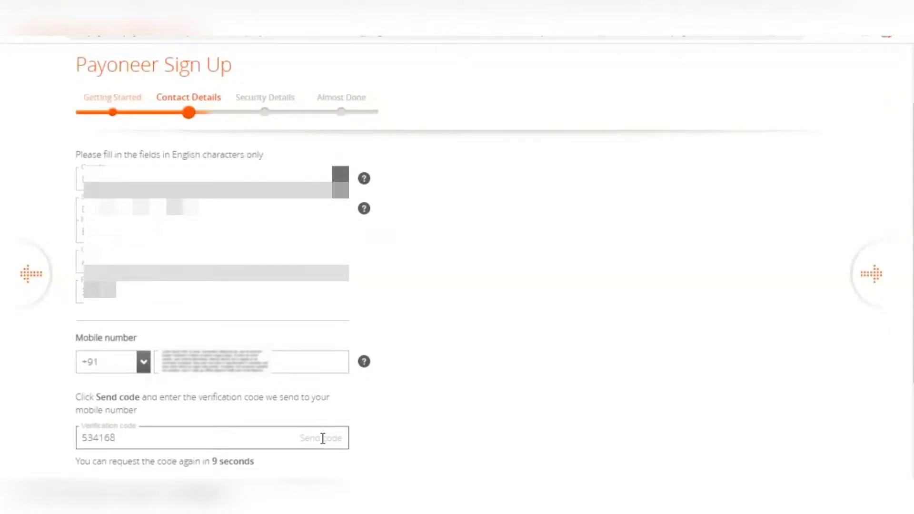
scroll(457, 257, "down", 1)
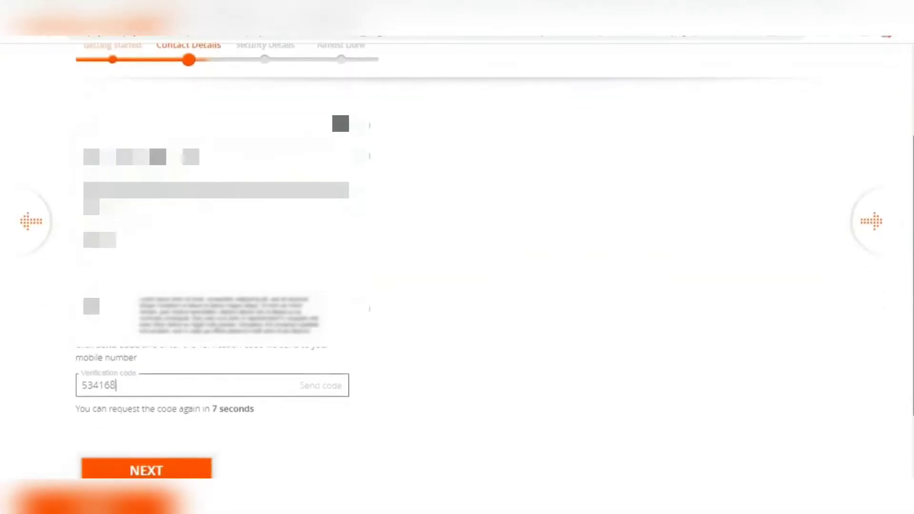
scroll(457, 257, "down", 1)
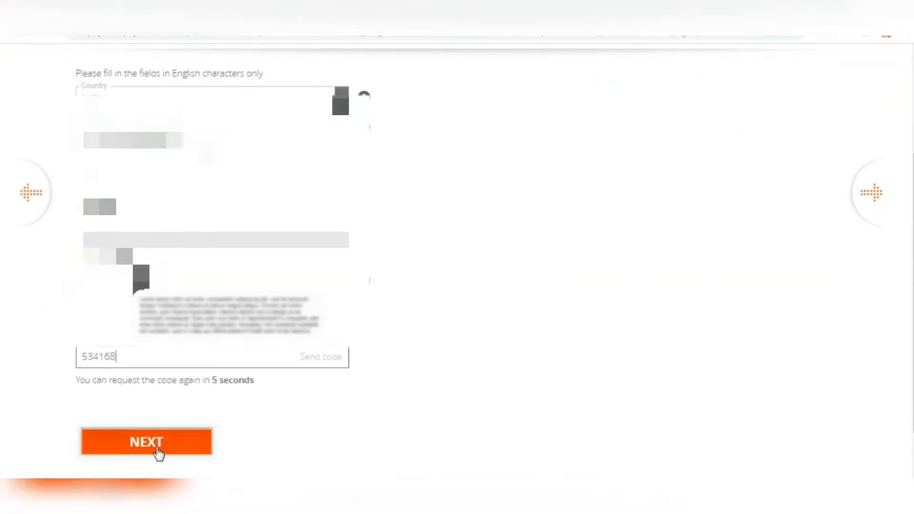
left_click(157, 453)
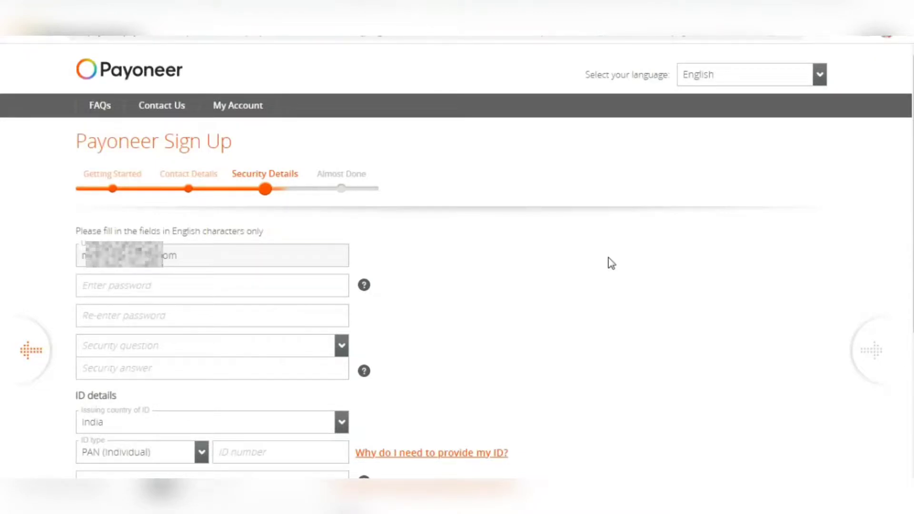
Enter and confirm the account password and pick the grandmother's first name security question.
left_click(129, 288)
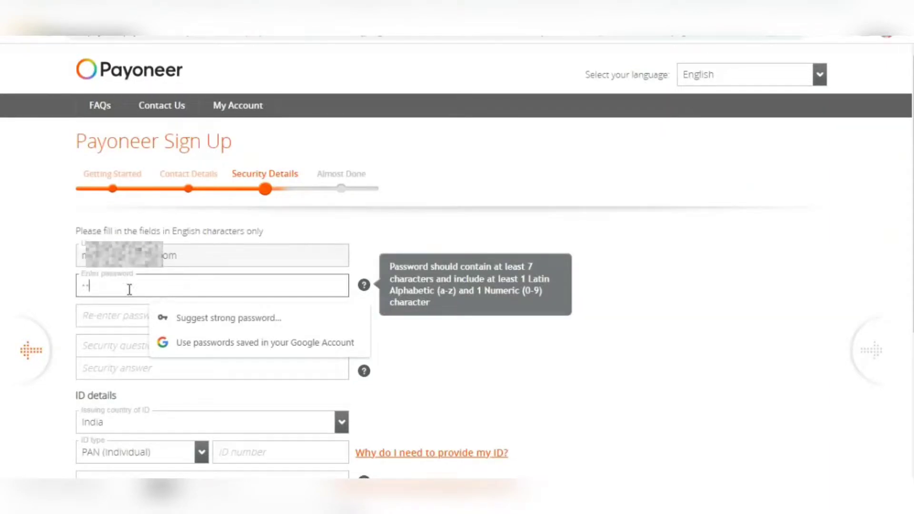
type("••••")
left_click(118, 316)
type("•••••••••")
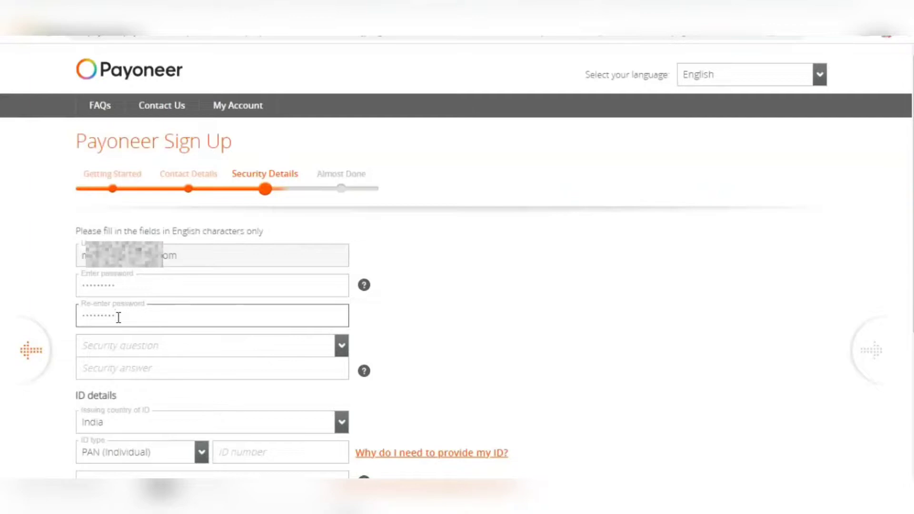
left_click(342, 346)
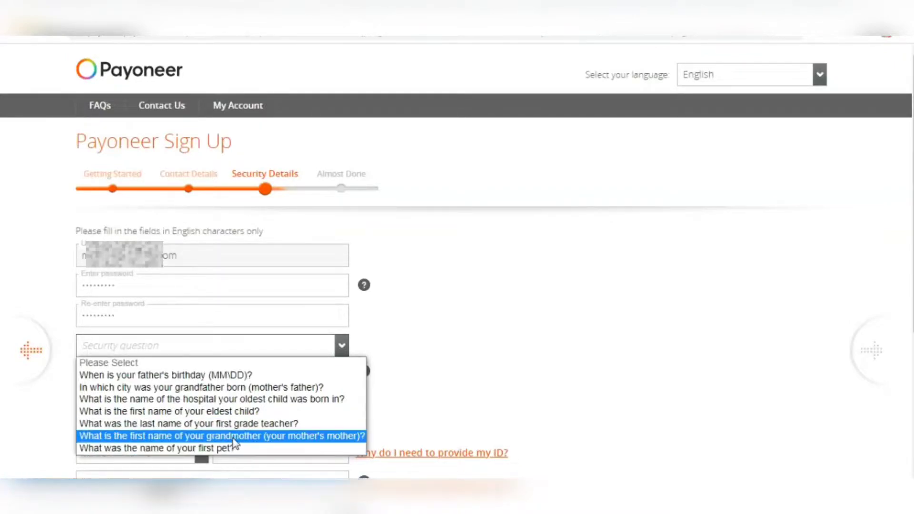
left_click(264, 437)
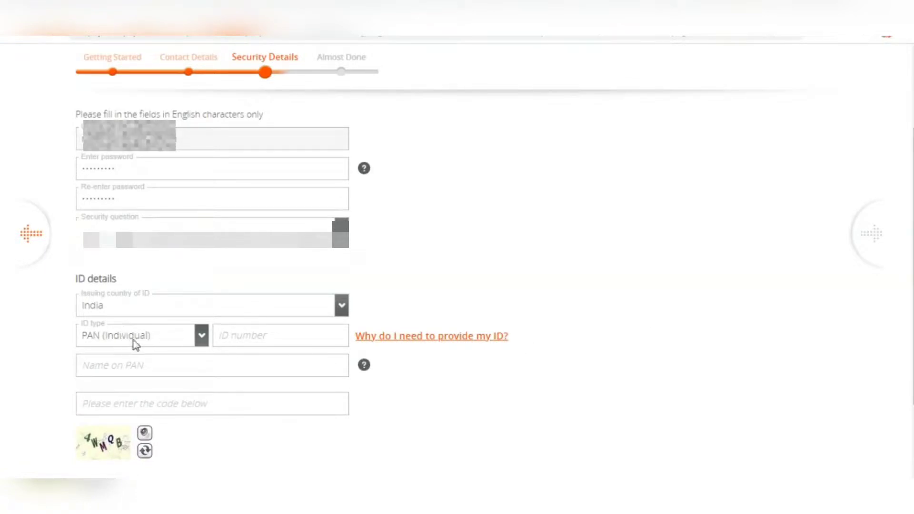
Keep PAN (Individual) as the ID type and enter the ID number and Name on PAN.
left_click(270, 336)
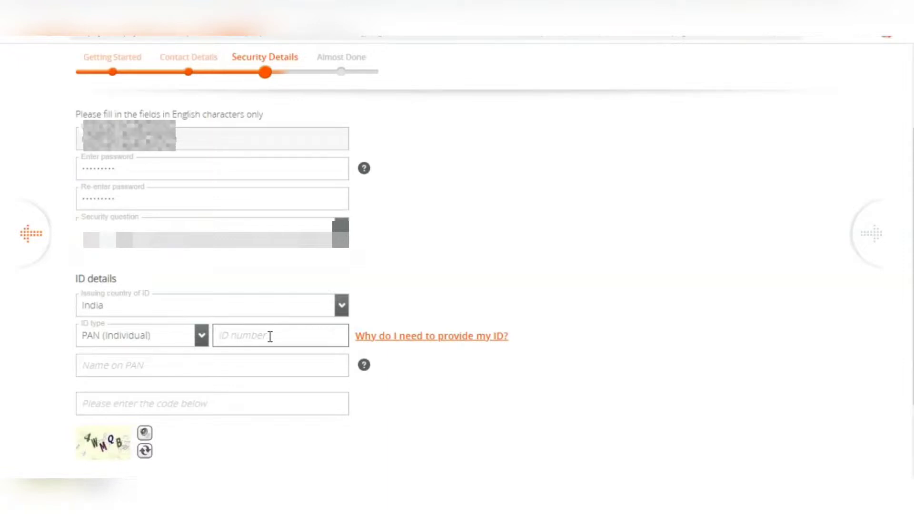
left_click(201, 336)
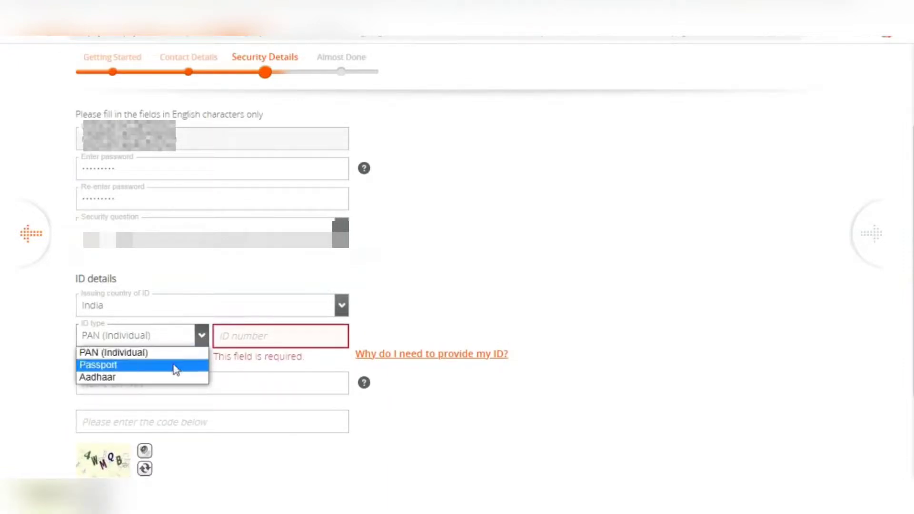
left_click(198, 338)
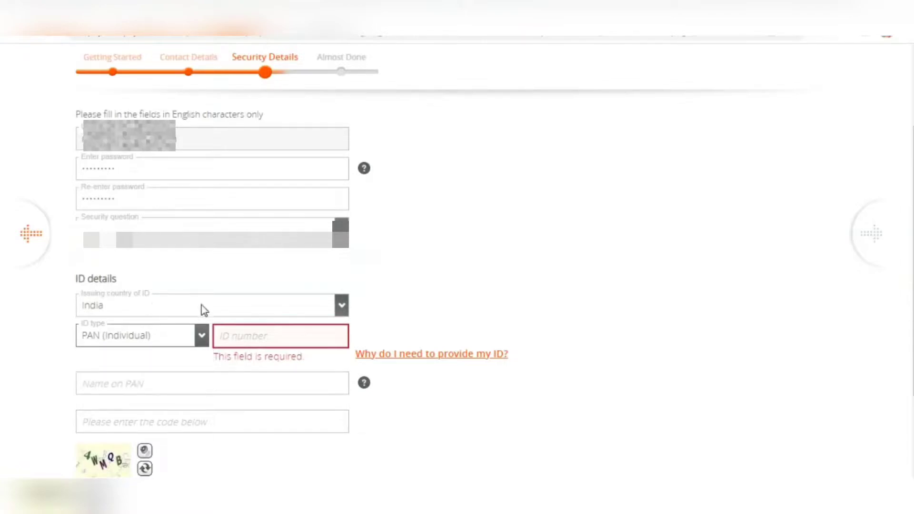
left_click(263, 338)
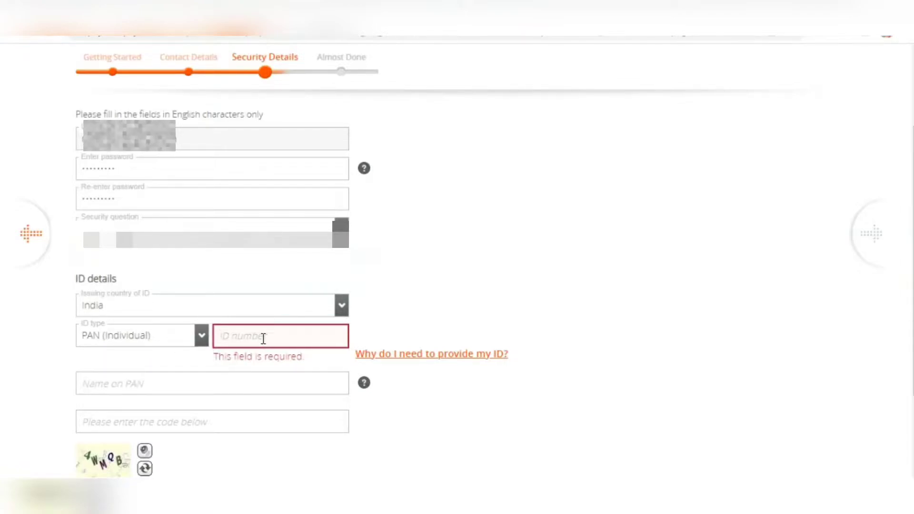
type("Aya")
key("BackSpace")
left_click(241, 389)
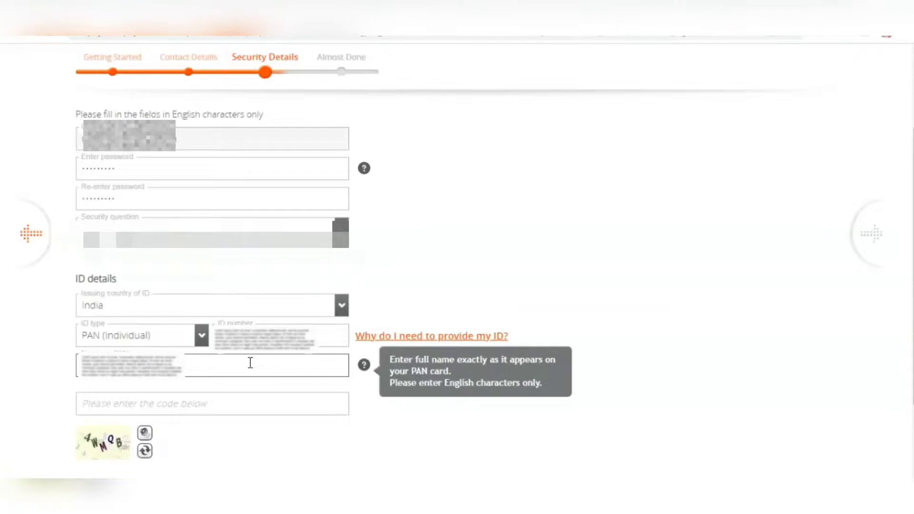
Enter the displayed captcha code and submit the Security Details step.
left_click(217, 408)
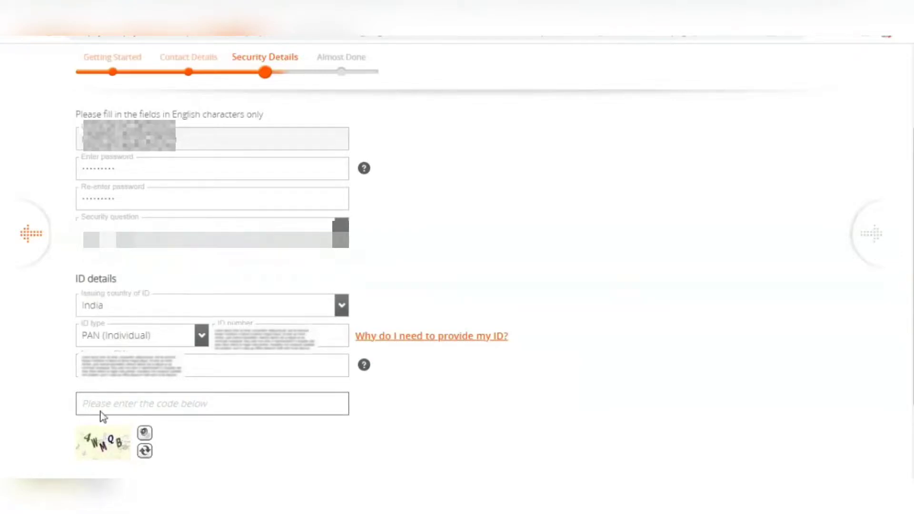
type("4WMQB")
scroll(100, 416, "down", 1)
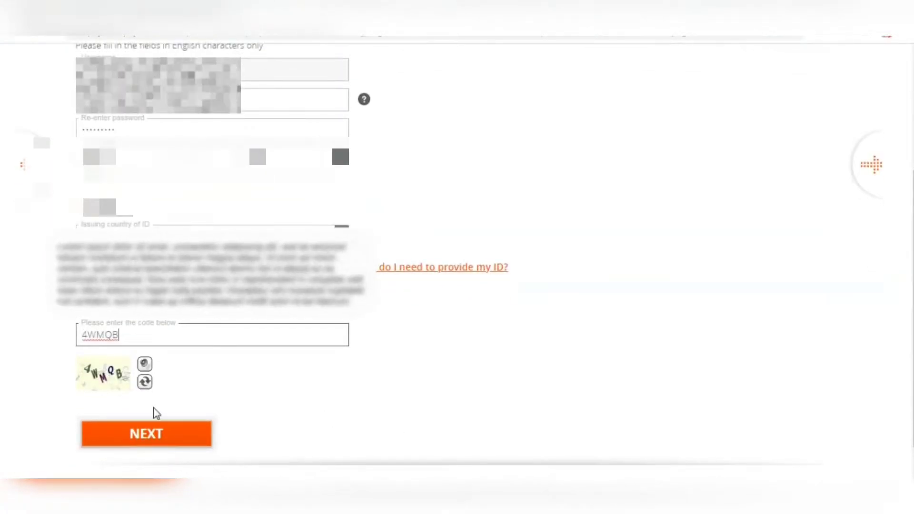
left_click(137, 434)
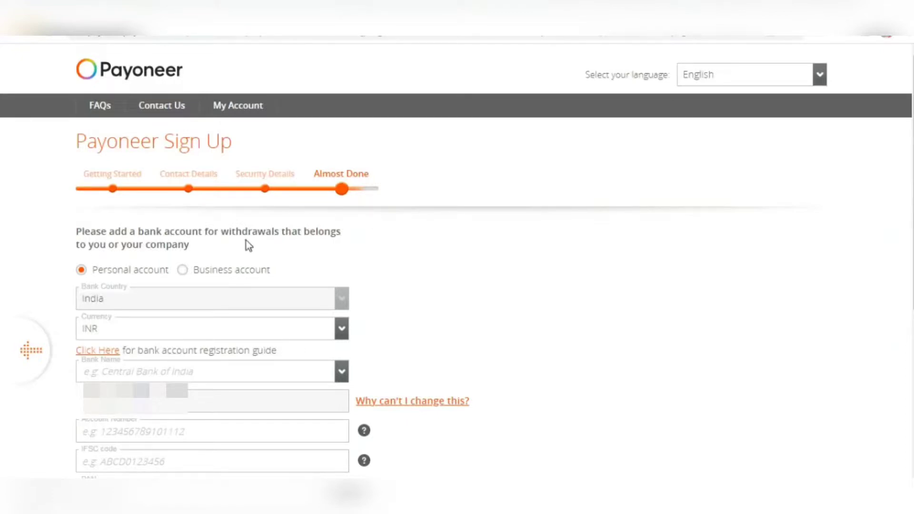
Replace the PAN field's value with the pasted correct PAN.
scroll(193, 257, "down", 3)
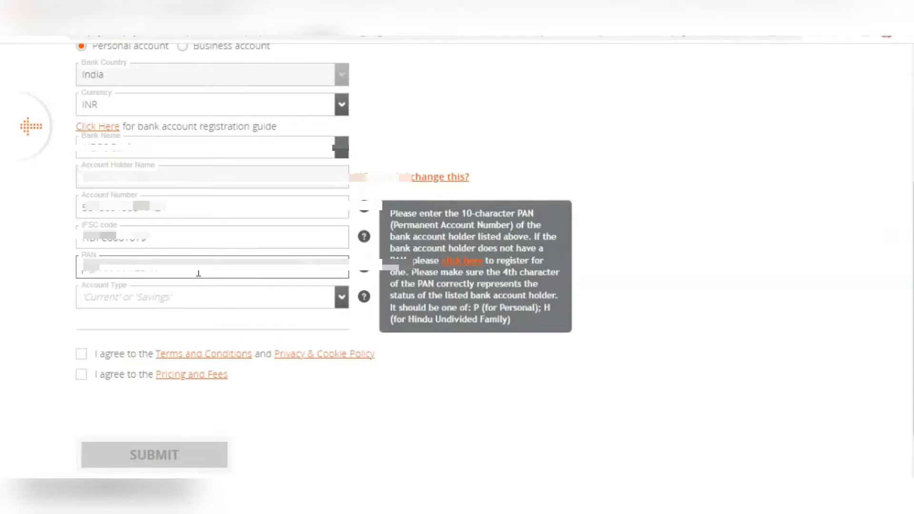
key("ctrl+a")
key("BackSpace")
key("ctrl+v")
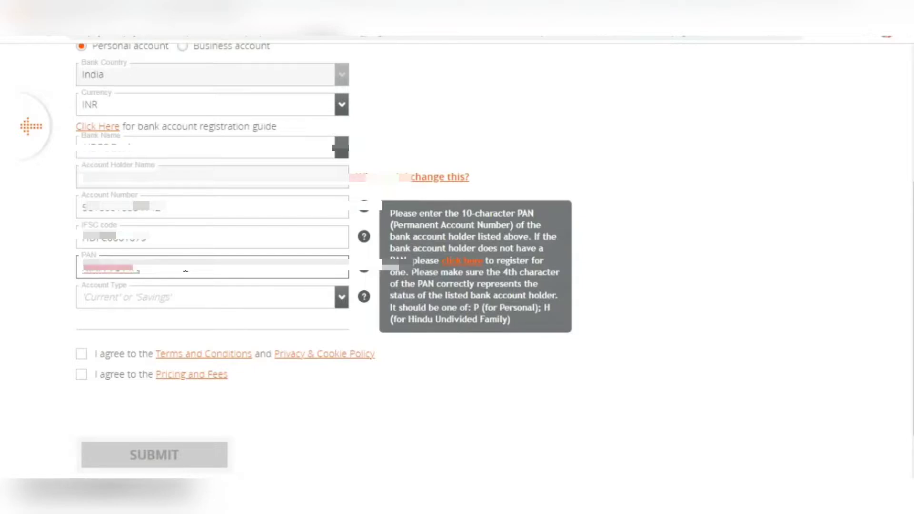
Set Account Type to Savings, accept Terms and Conditions and Pricing and Fees, and submit.
left_click(184, 297)
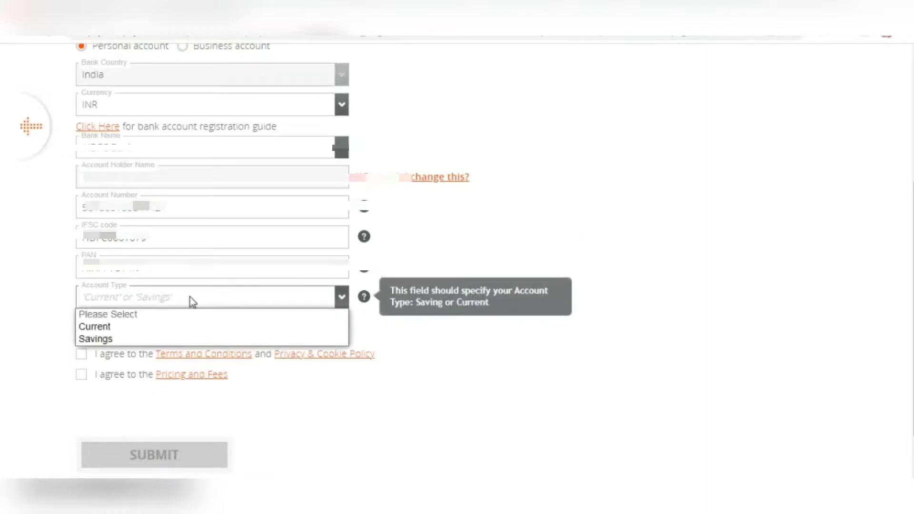
left_click(156, 340)
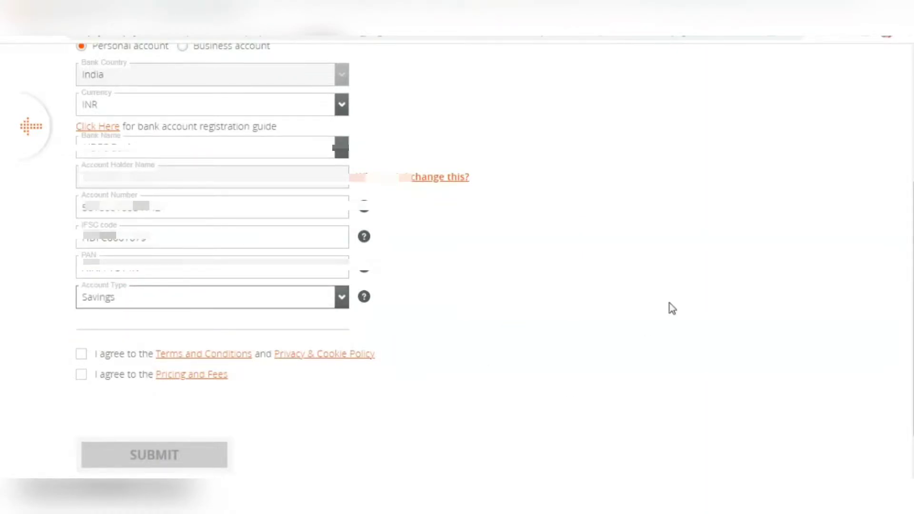
left_click(81, 355)
left_click(81, 375)
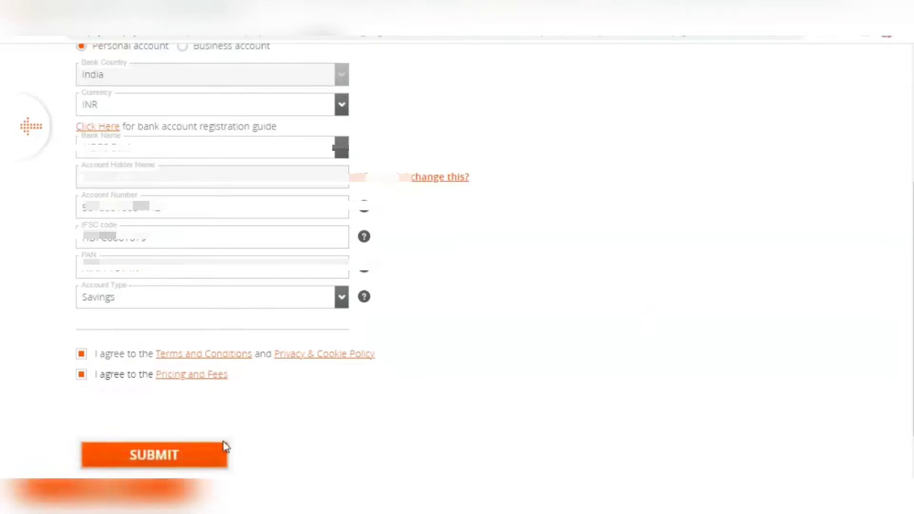
left_click(158, 455)
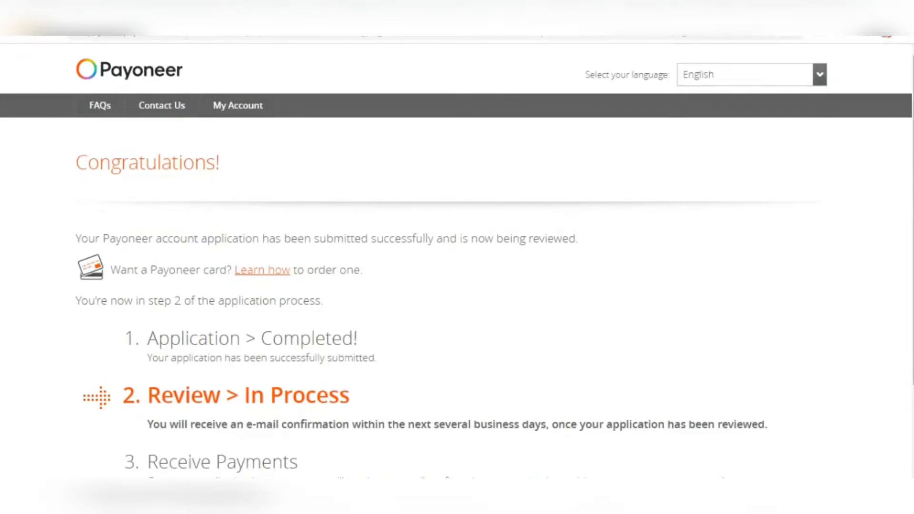
scroll(457, 257, "down", 2)
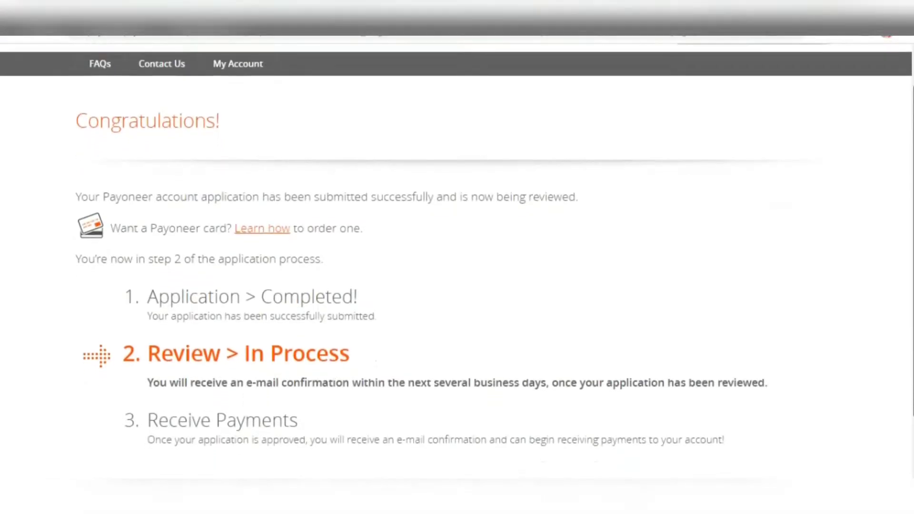
scroll(457, 257, "down", 1)
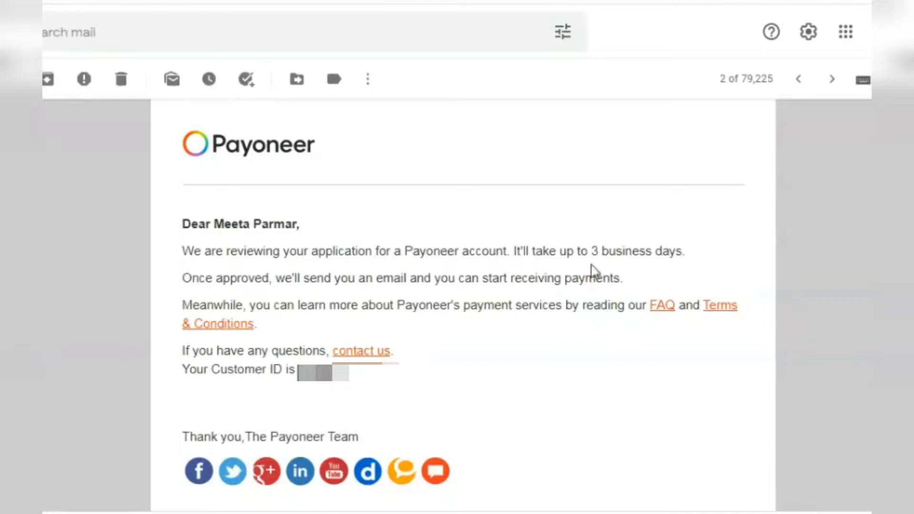
Highlight the review-time and approval sentence in Payoneer's review e-mail, then clear the highlight.
left_click_drag(590, 249, 655, 270)
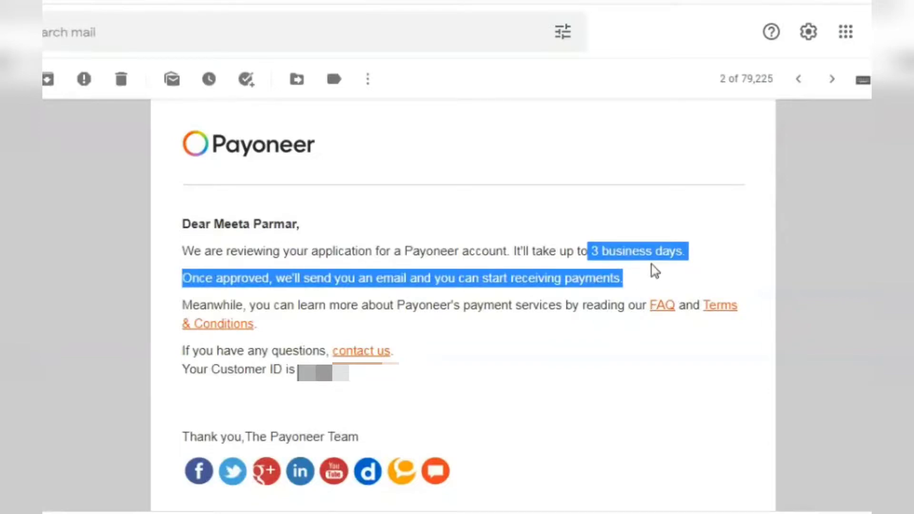
left_click(644, 268)
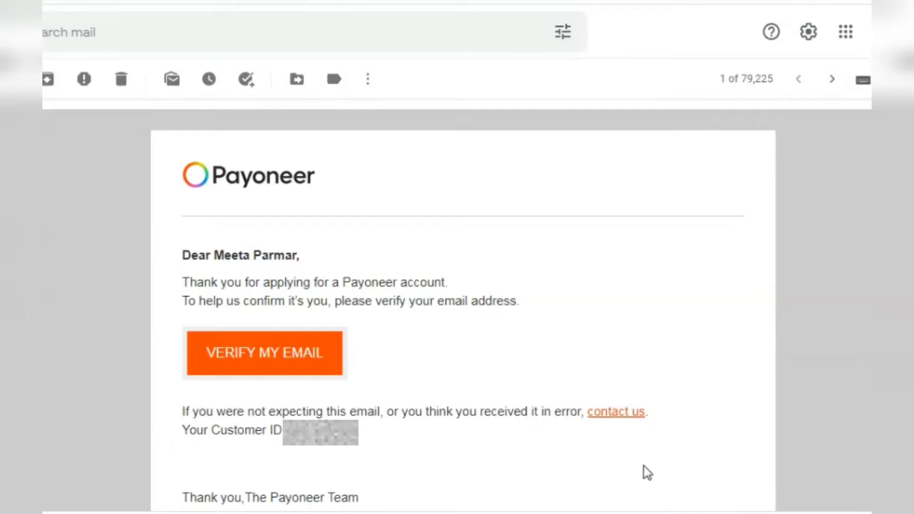
Confirm the account e-mail with VERIFY MY EMAIL and follow the approval e-mail's Sign in link.
left_click(250, 364)
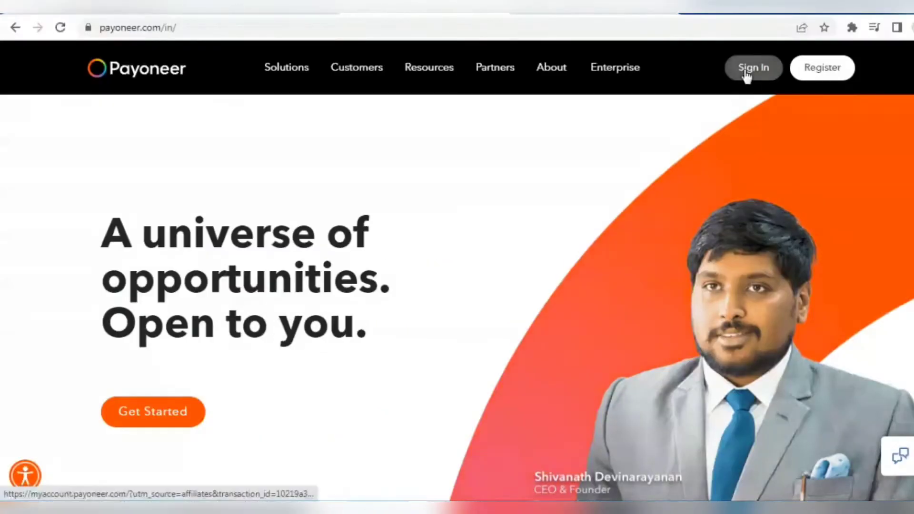
left_click(748, 72)
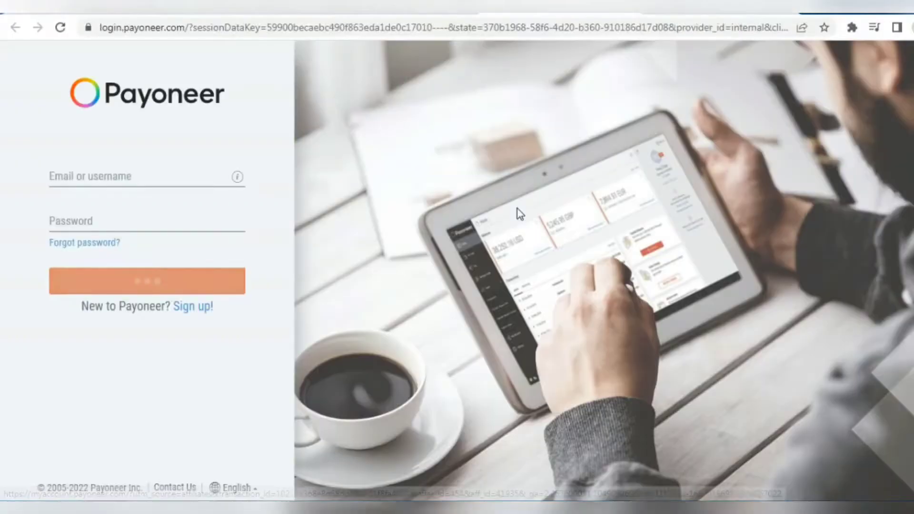
Log in with the account username and password, correcting a mistyped password character.
left_click(178, 177)
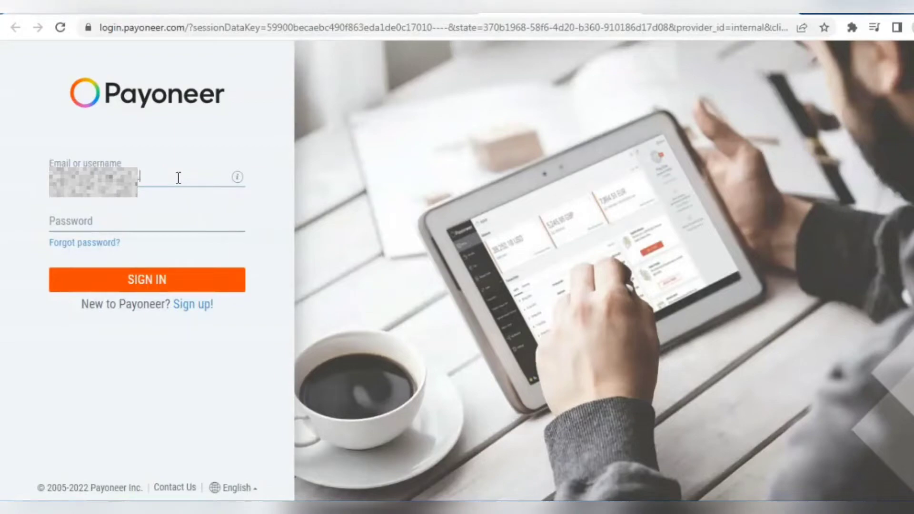
type("m")
left_click(114, 222)
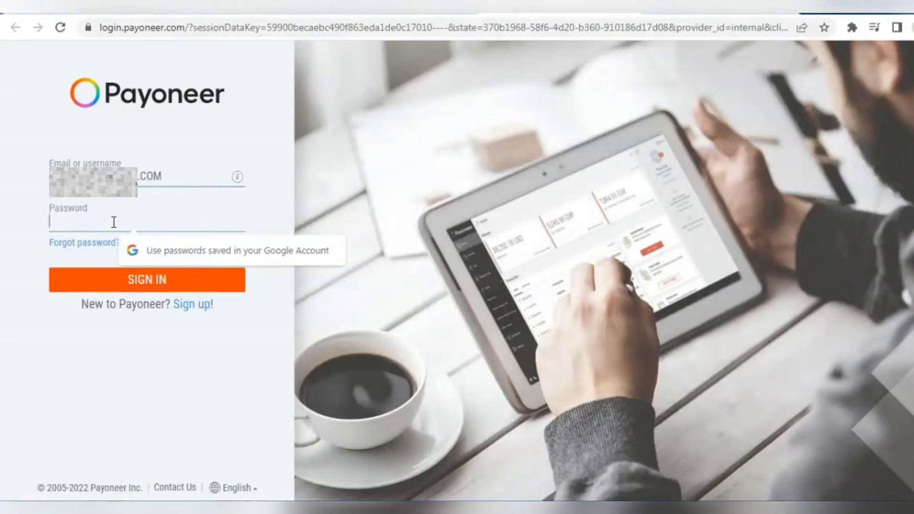
type("•")
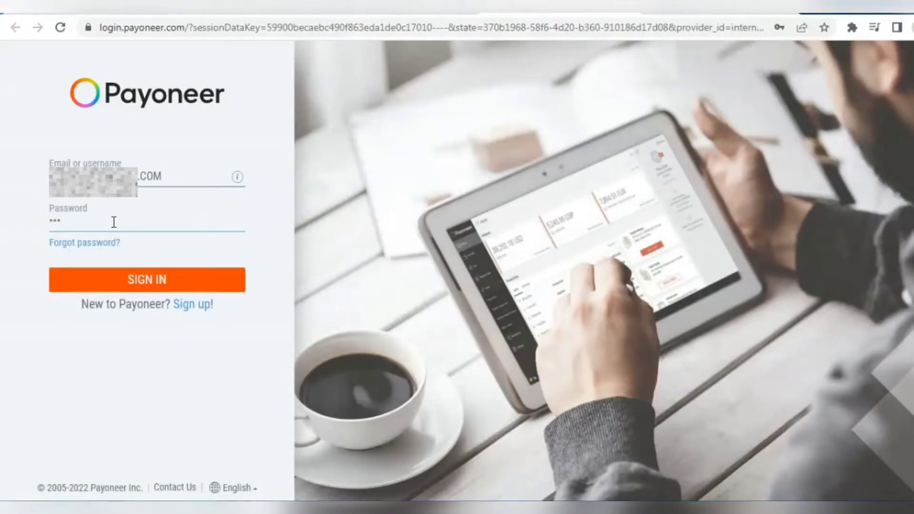
key("BackSpace")
key("BackSpace")
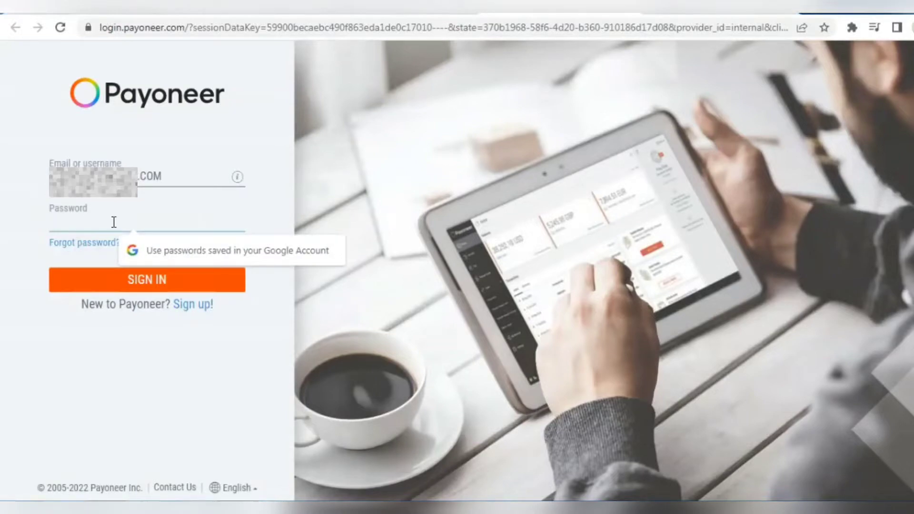
type("•")
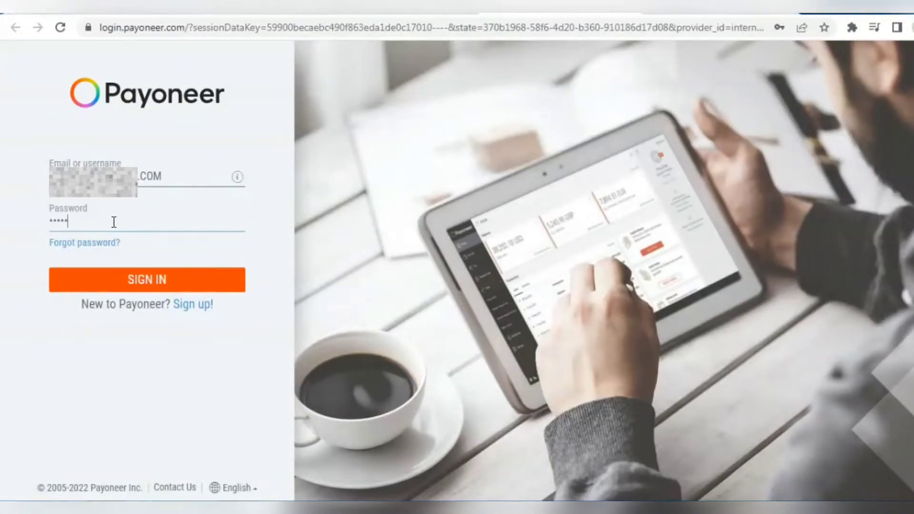
left_click(134, 283)
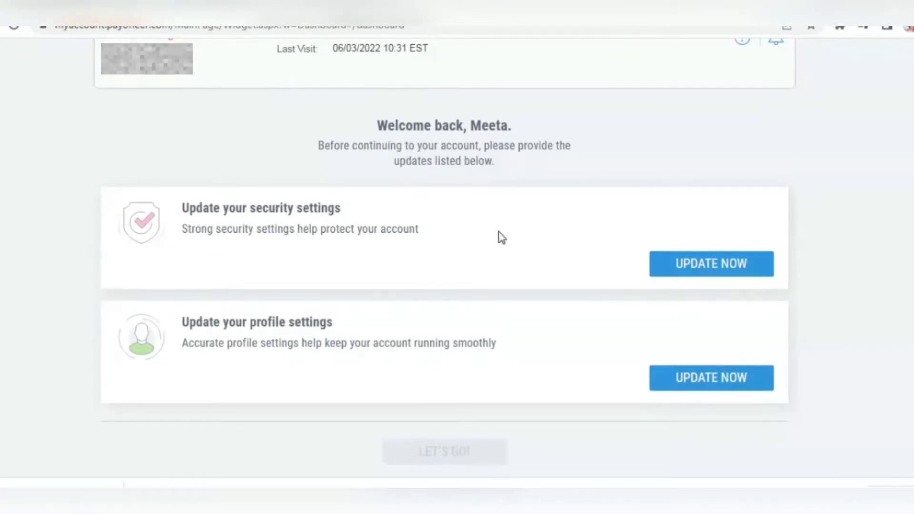
Begin the security update, keep the first security question and enter the answers.
left_click(717, 271)
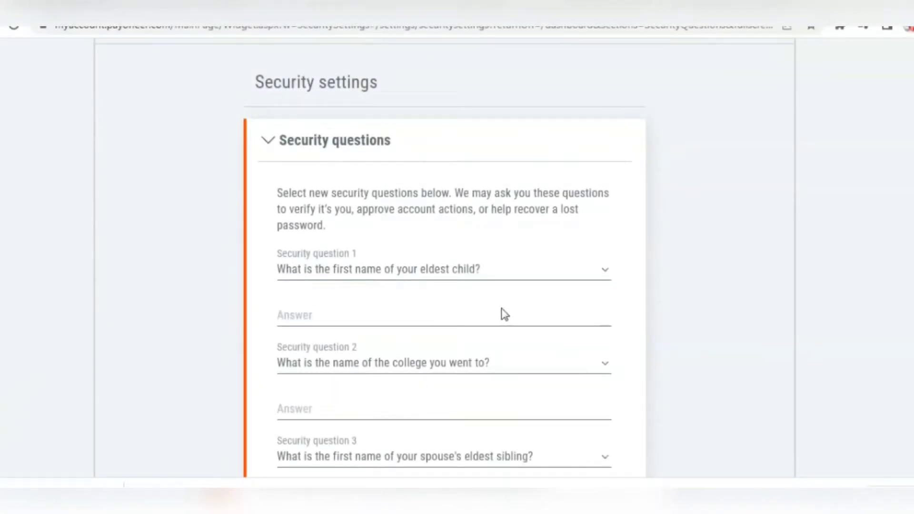
left_click(601, 275)
left_click(601, 277)
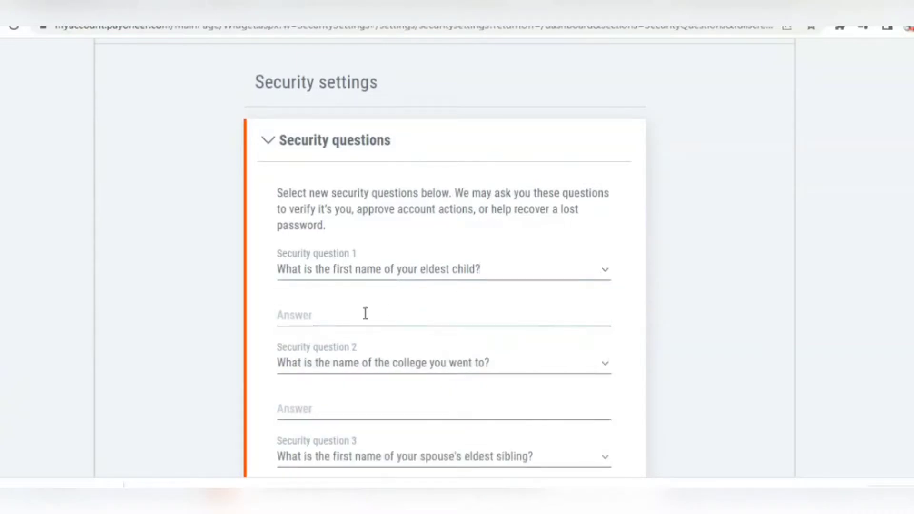
left_click(347, 313)
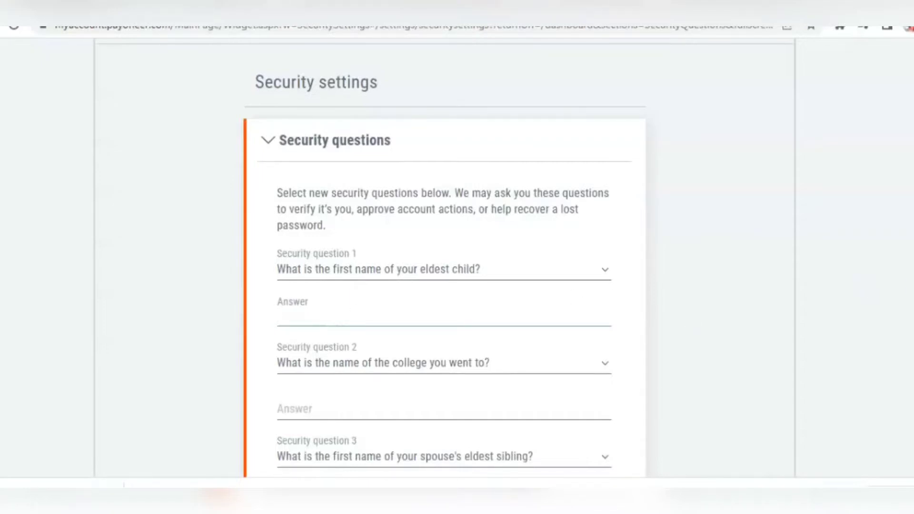
scroll(445, 257, "down", 2)
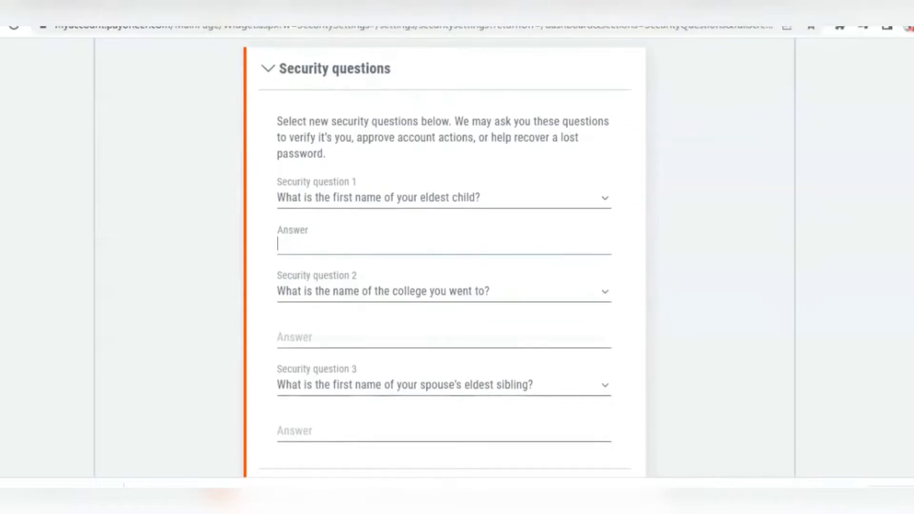
scroll(444, 257, "up", 1)
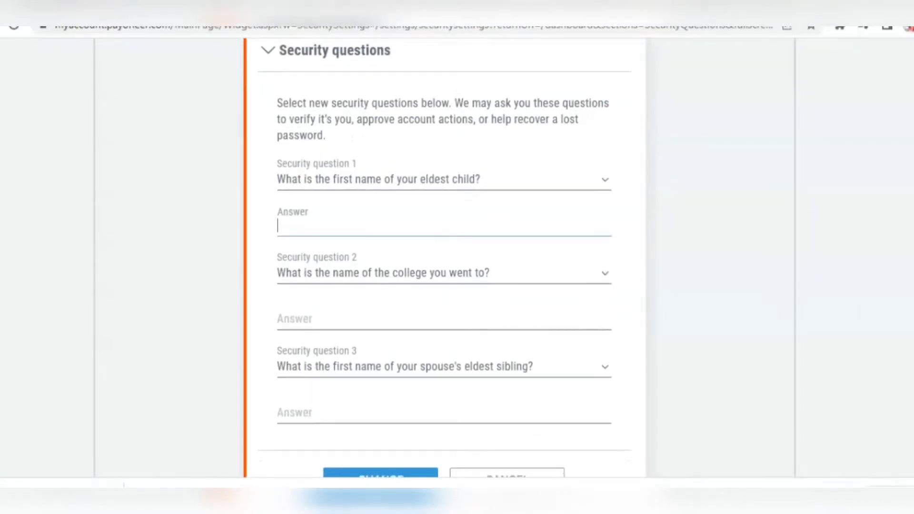
scroll(445, 257, "down", 2)
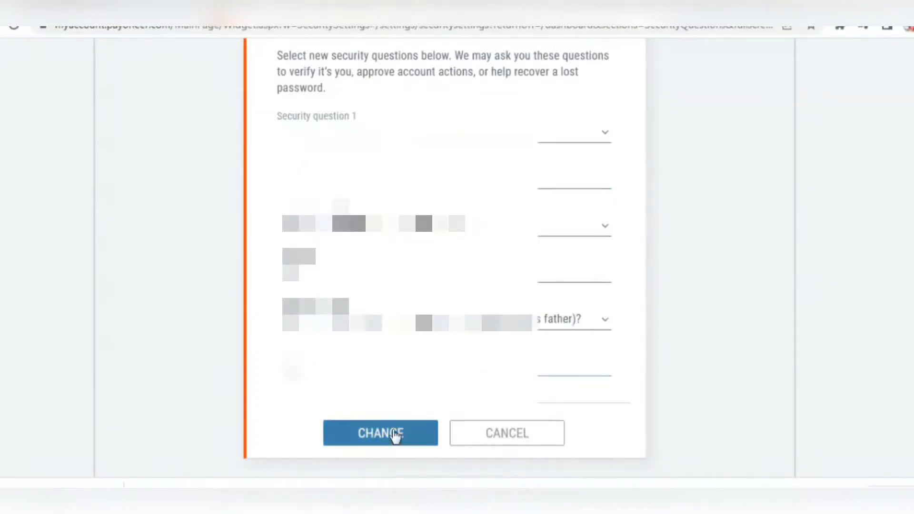
Save the new security questions, submit the emailed verification code and finish with DONE.
left_click(390, 440)
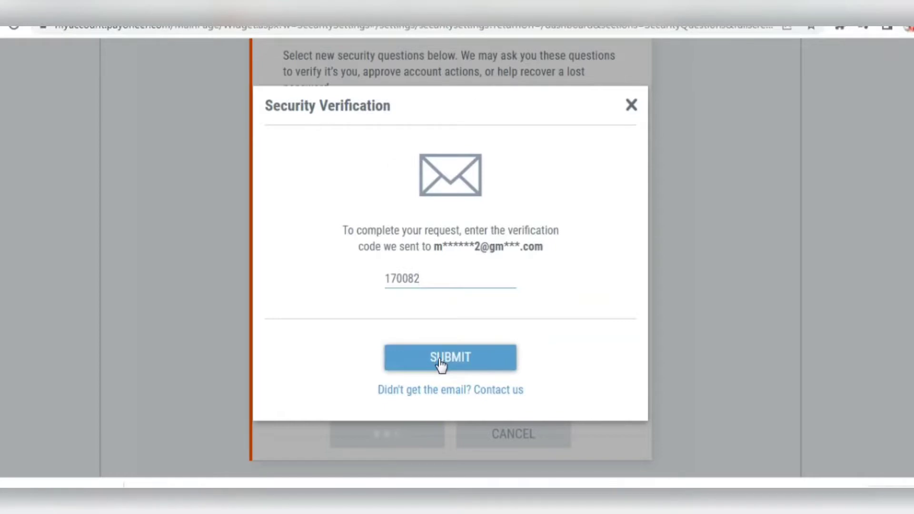
left_click(439, 360)
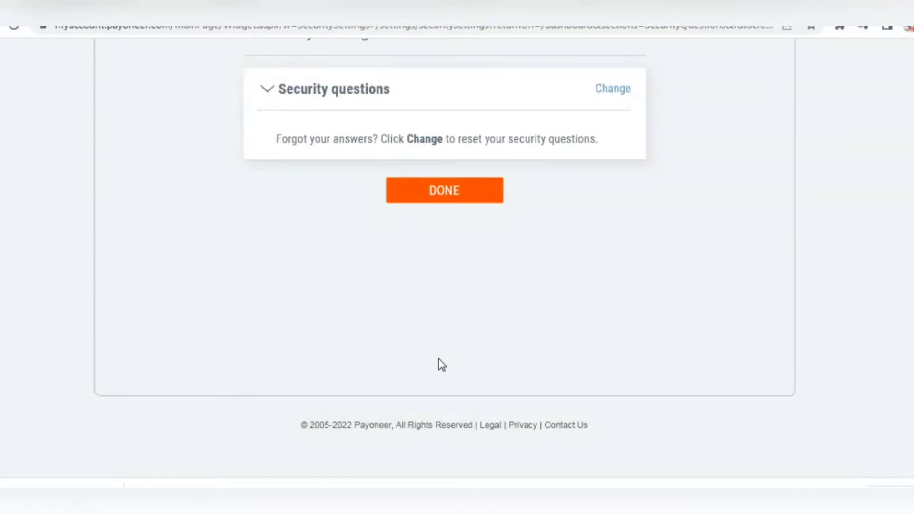
left_click(462, 197)
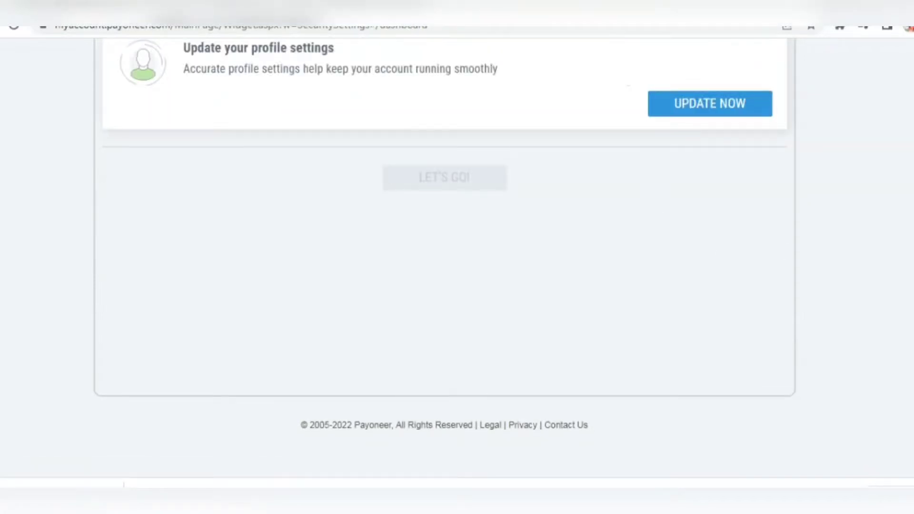
Choose P1007 - Advertising, trade fair services as the profile purpose code, save, and continue to the dashboard.
scroll(444, 215, "up", 3)
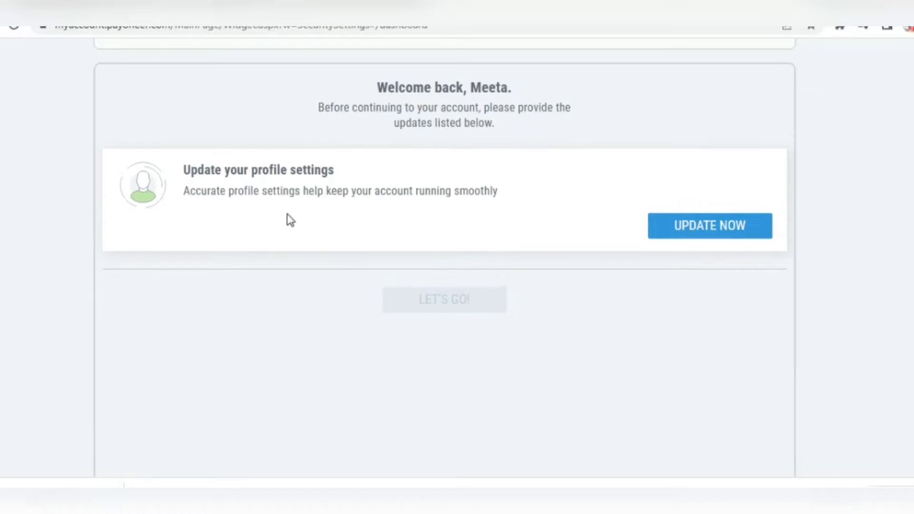
left_click(732, 231)
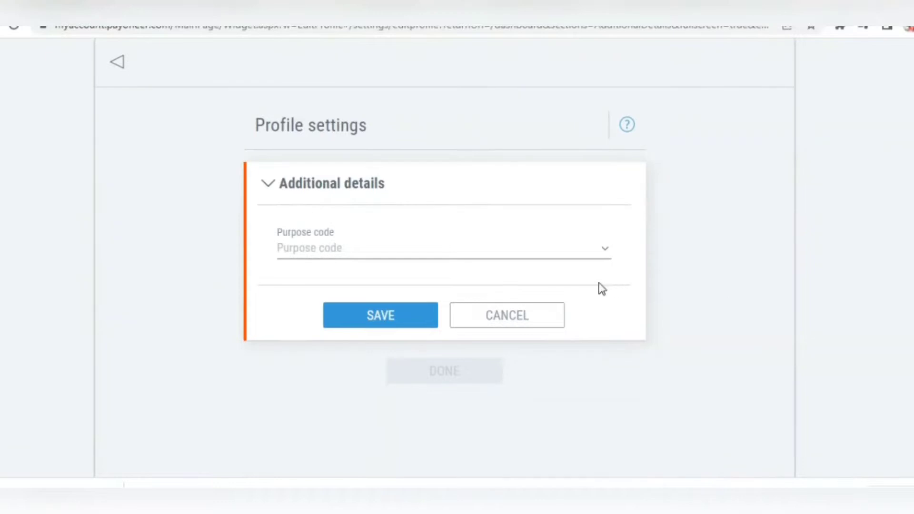
left_click(607, 253)
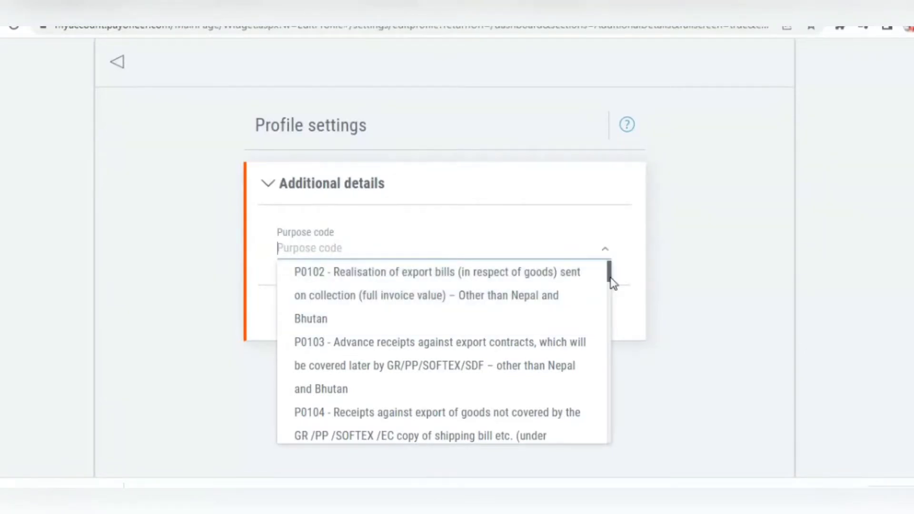
left_click_drag(609, 281, 613, 294)
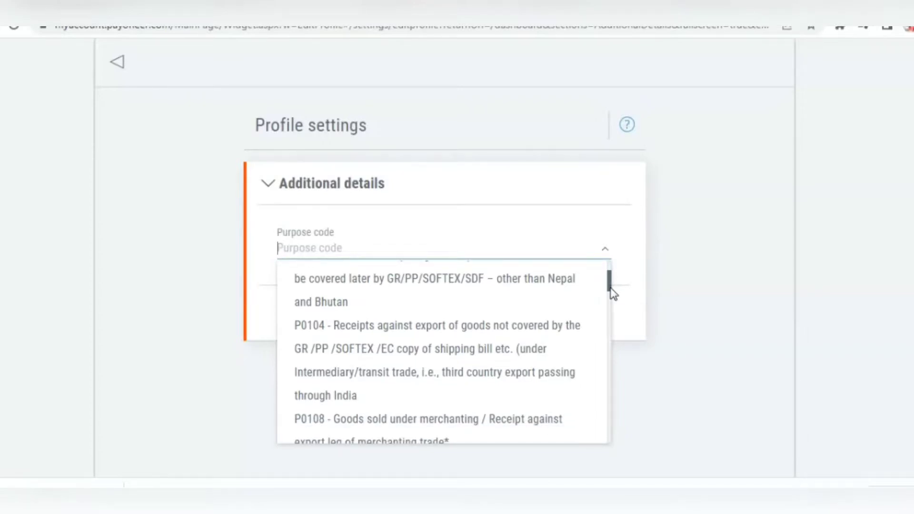
left_click_drag(612, 294, 612, 302)
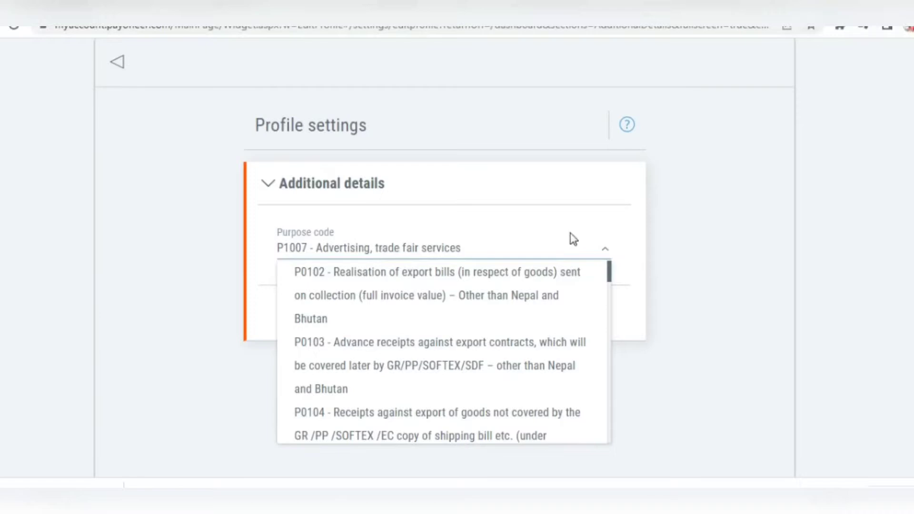
left_click(691, 282)
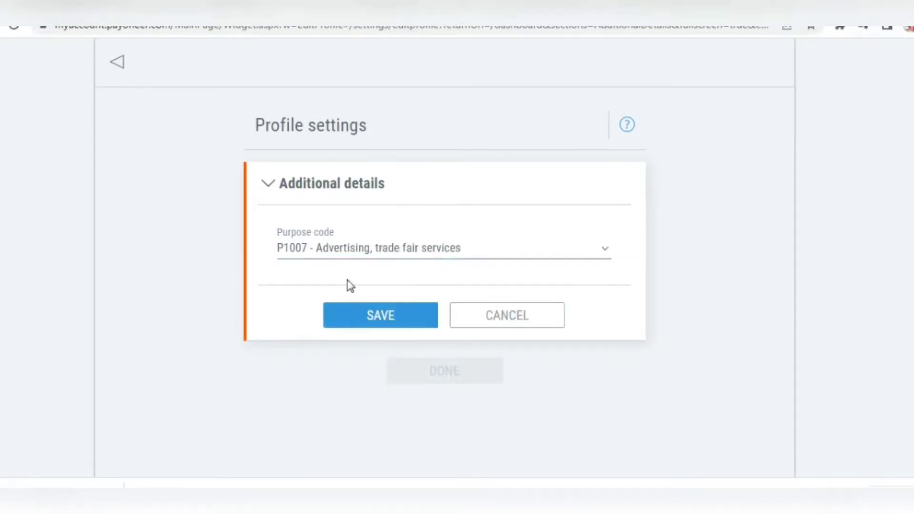
left_click(373, 319)
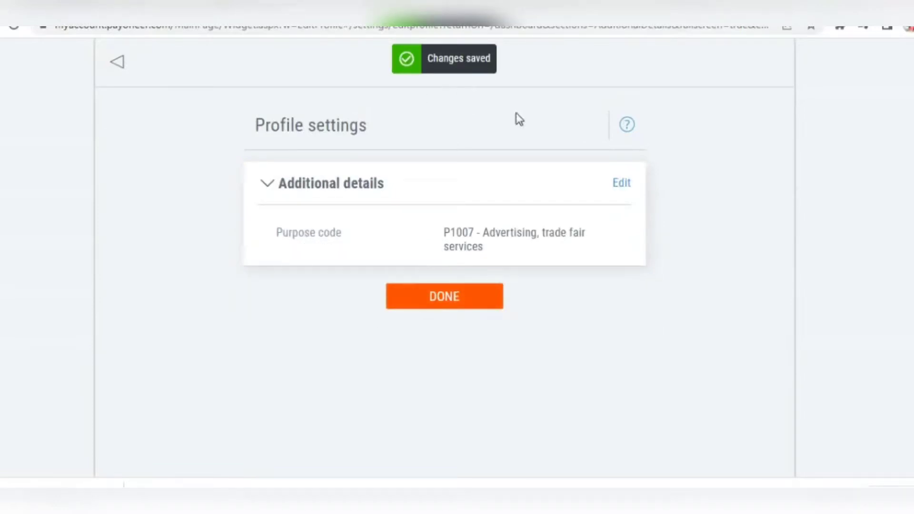
left_click(453, 299)
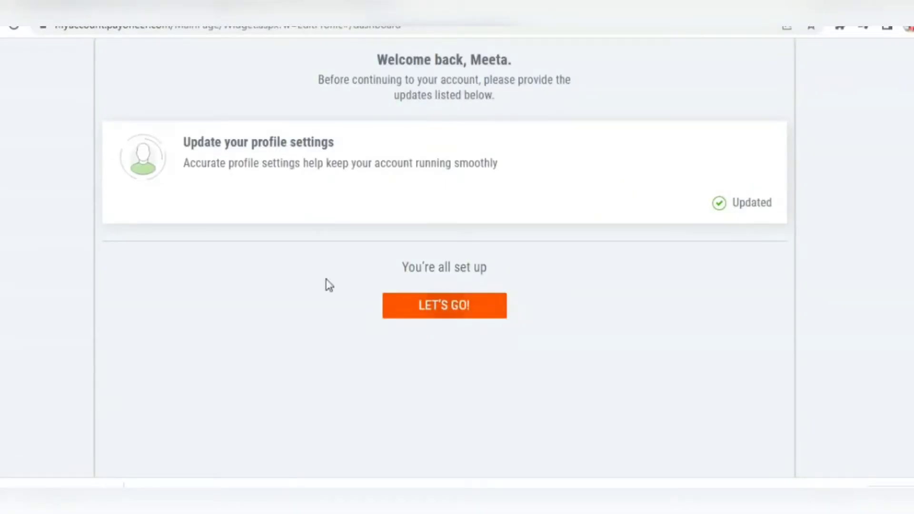
left_click(447, 308)
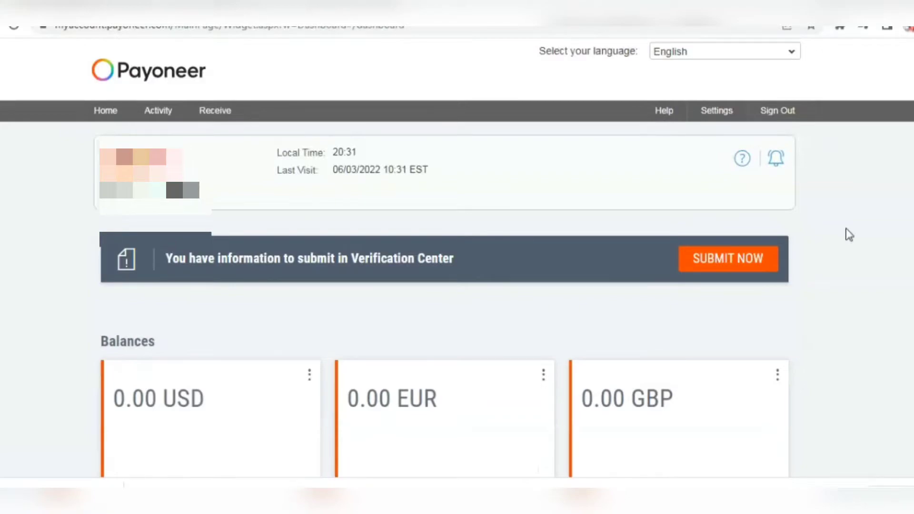
Open Settings > Bank Accounts and view the withdrawal accounts, including the default HDFC Bank INR account.
mouse_move(718, 115)
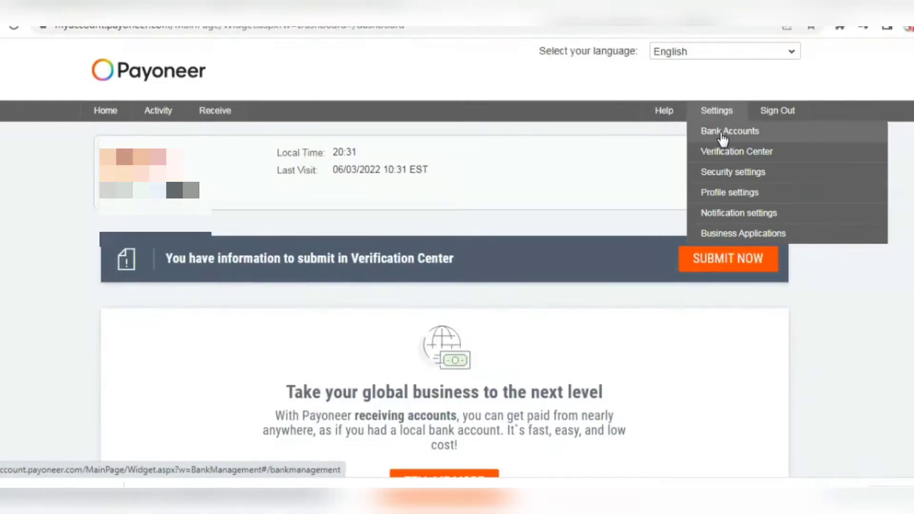
left_click(722, 137)
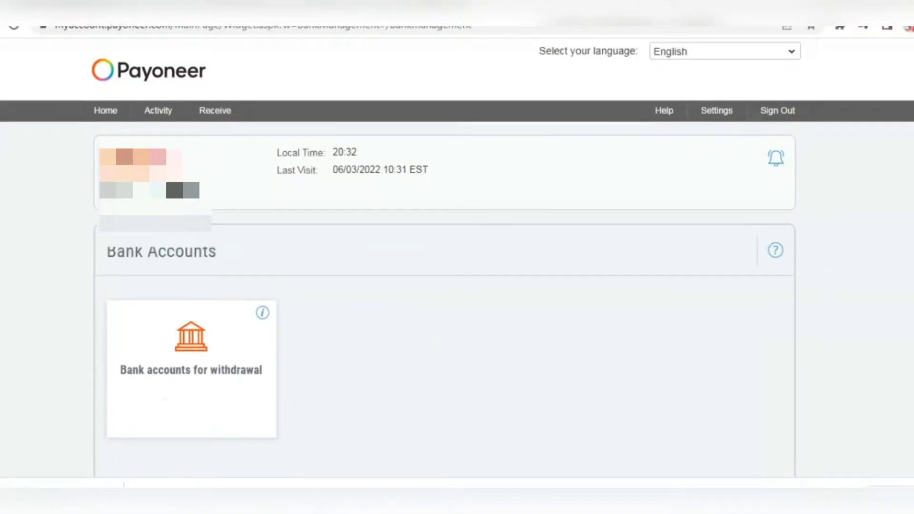
scroll(457, 257, "down", 3)
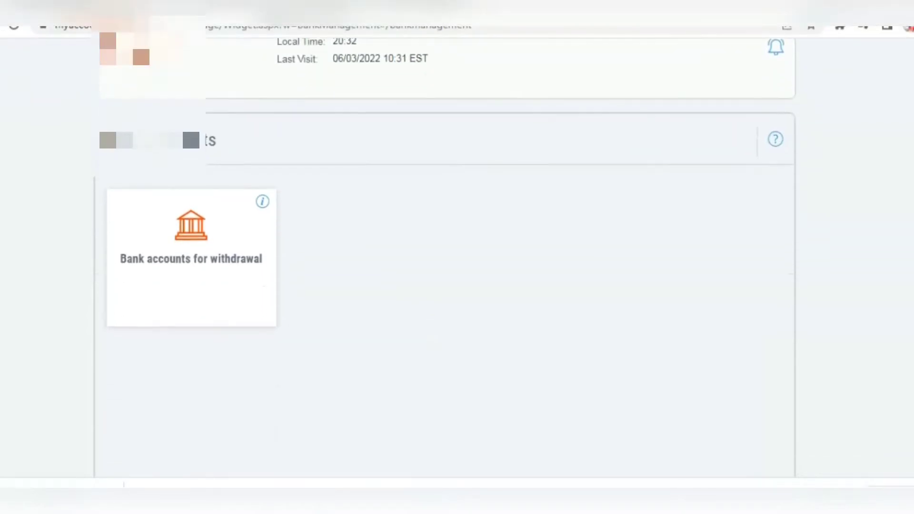
scroll(457, 257, "up", 3)
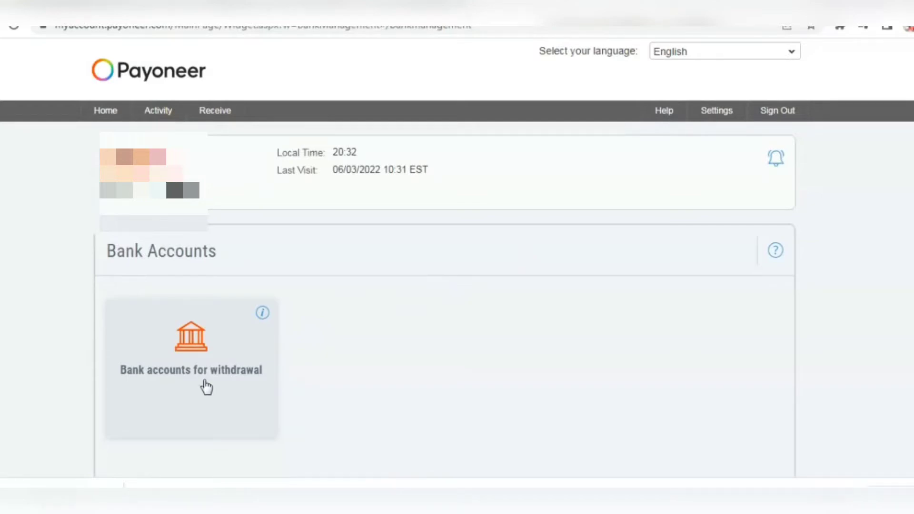
left_click(205, 381)
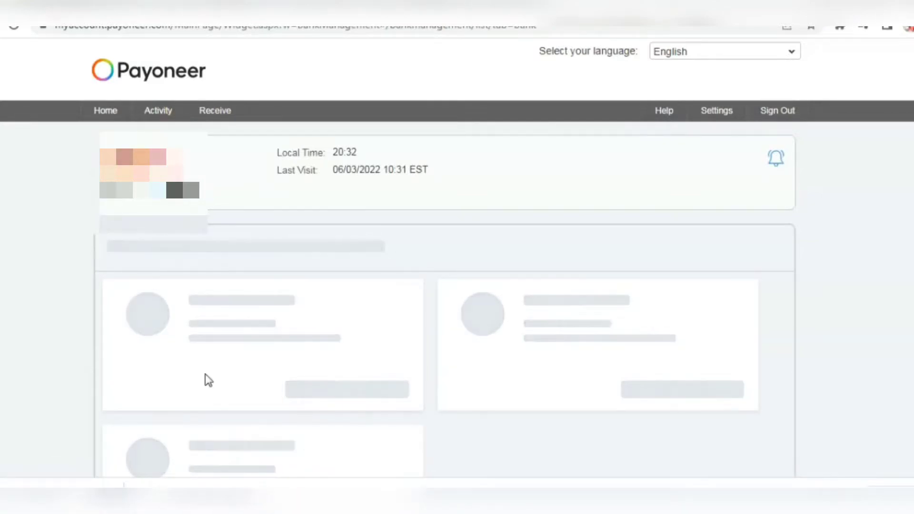
scroll(423, 280, "down", 2)
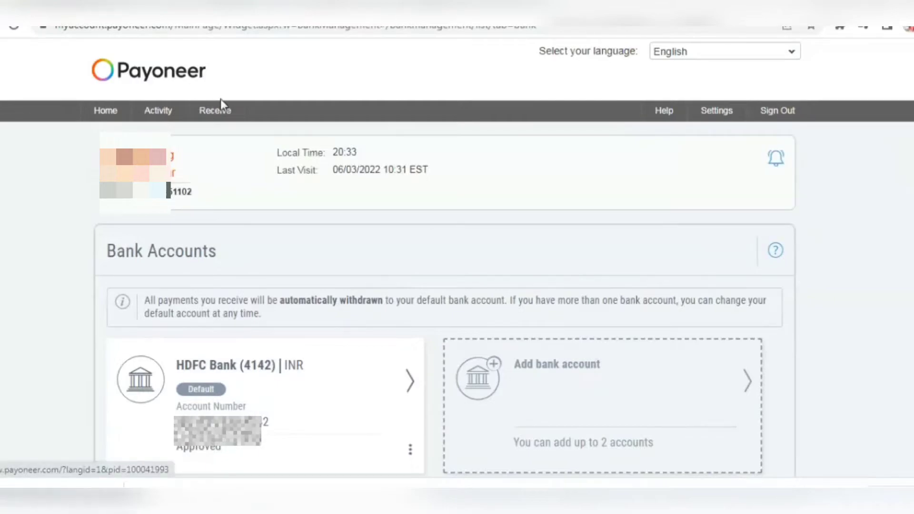
mouse_move(216, 116)
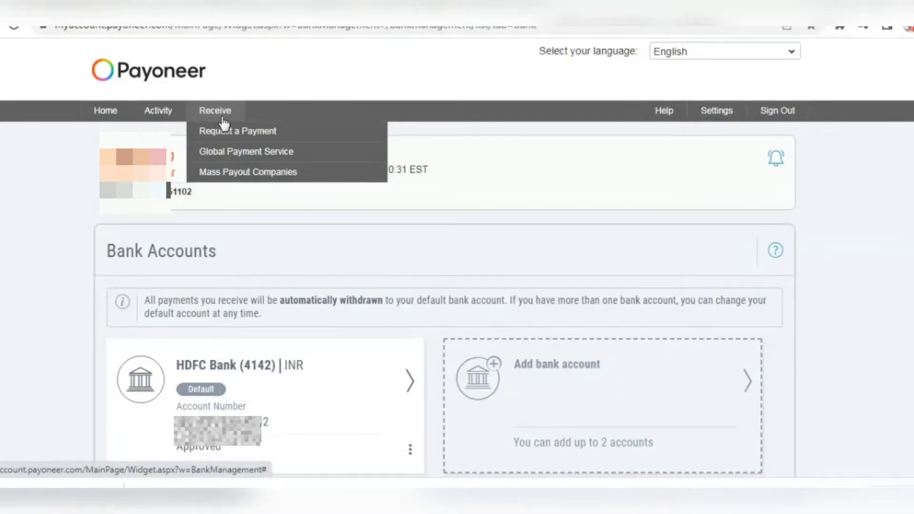
Request a USA (USD) receiving account through Global Payment Service and submit the request.
left_click(230, 154)
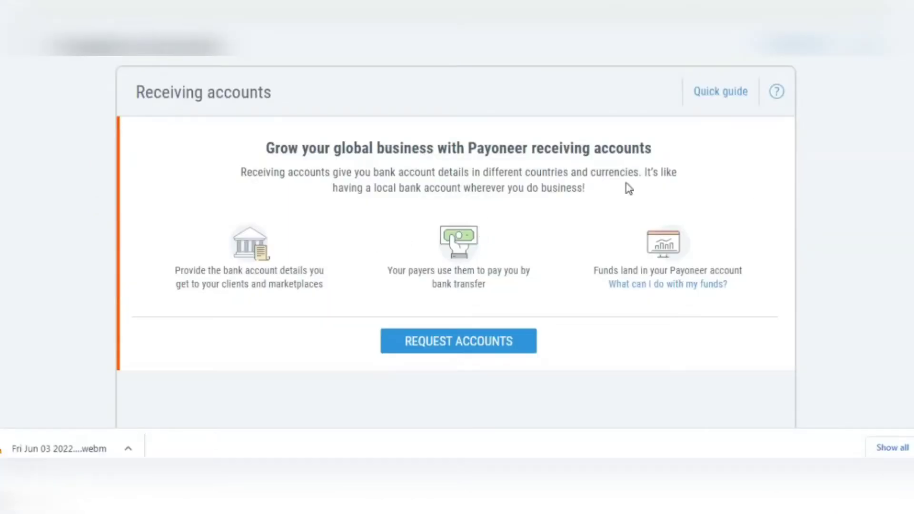
left_click(461, 346)
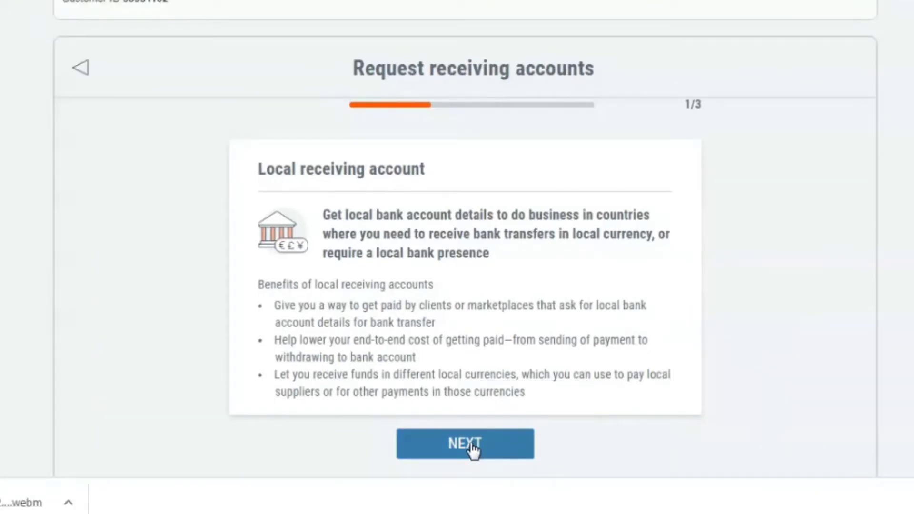
left_click(472, 450)
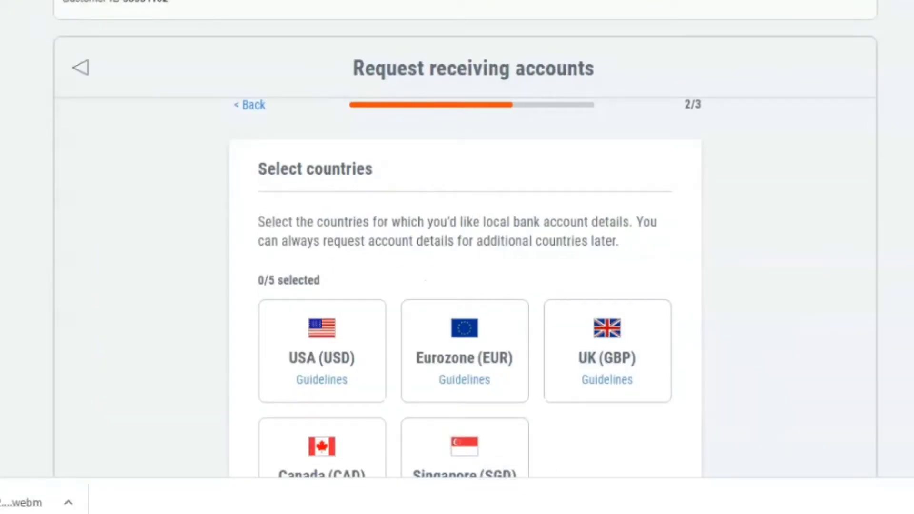
scroll(466, 257, "down", 3)
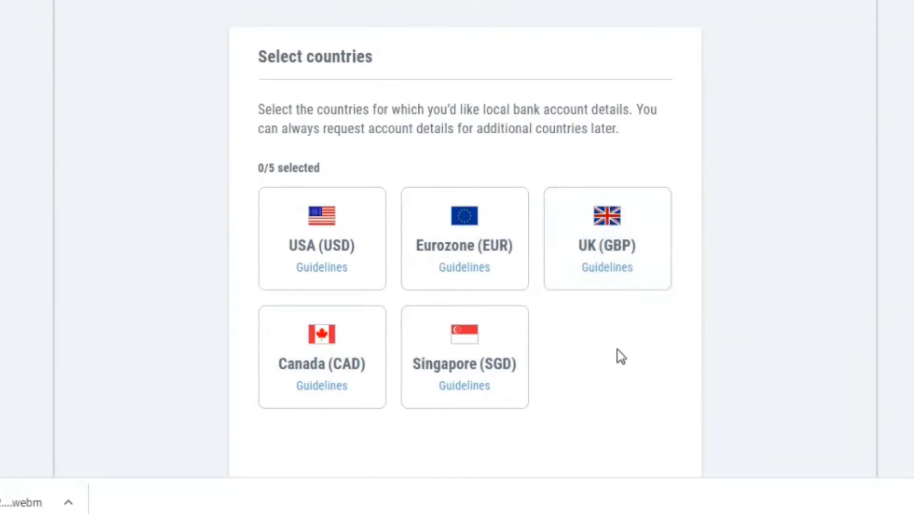
scroll(638, 327, "up", 1)
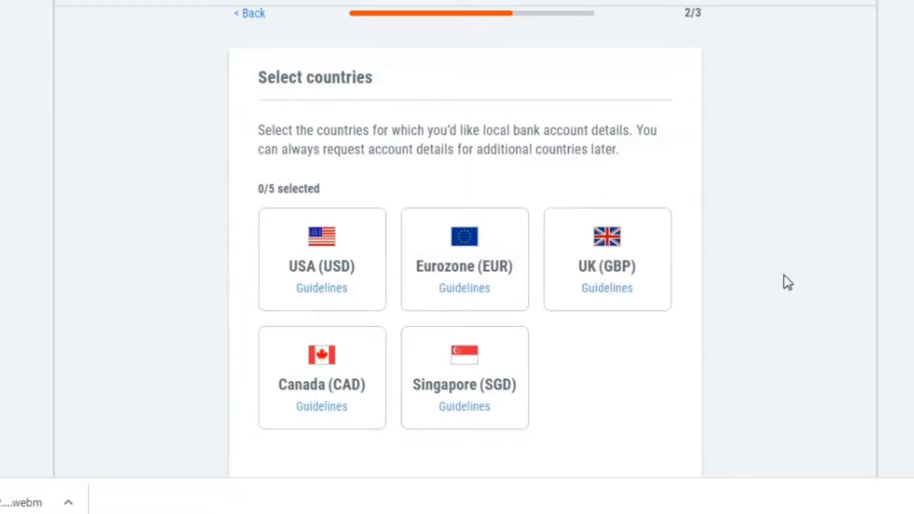
left_click(320, 281)
scroll(553, 367, "down", 2)
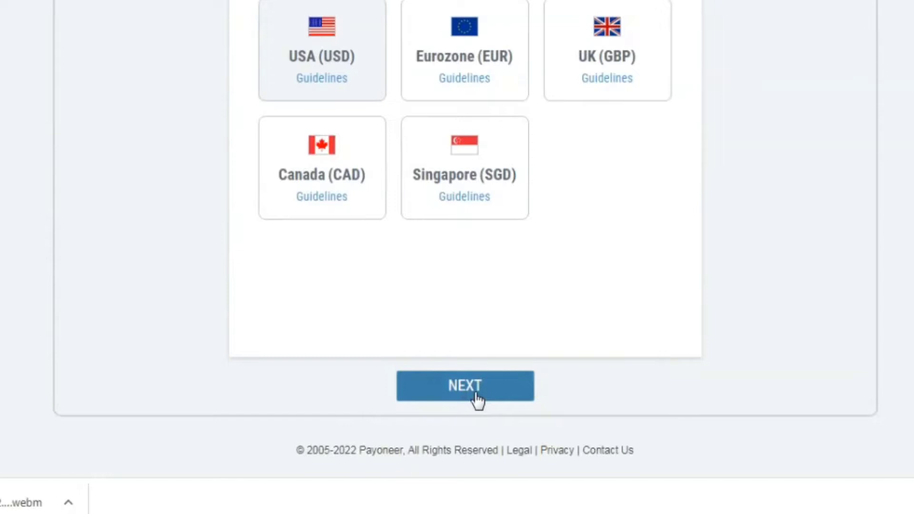
left_click(478, 401)
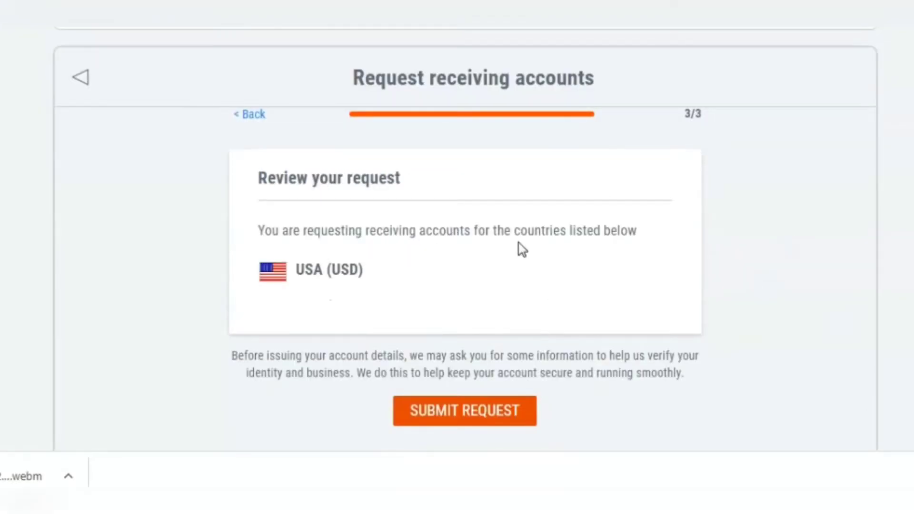
left_click(482, 416)
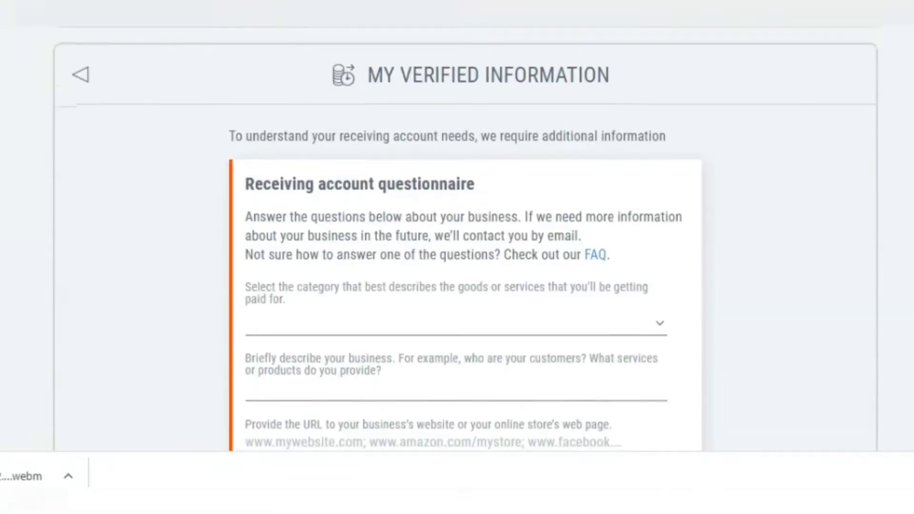
Fill the questionnaire with category Sales & marketing, service Other, and description 'Affiliate marketing'.
scroll(457, 238, "down", 3)
scroll(466, 238, "down", 2)
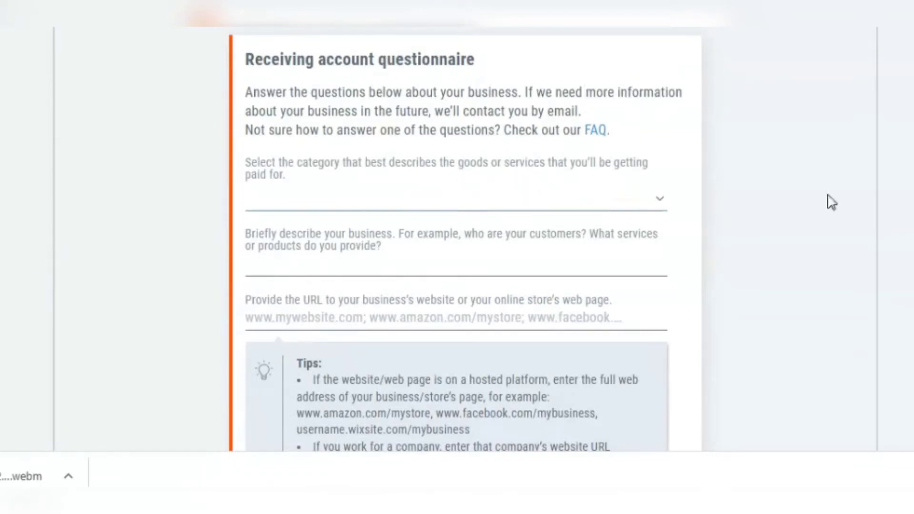
left_click(644, 191)
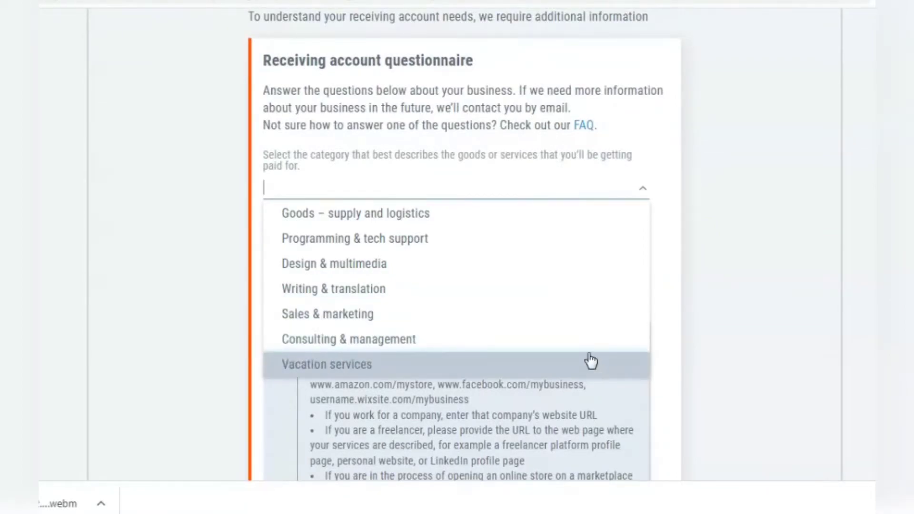
left_click(595, 326)
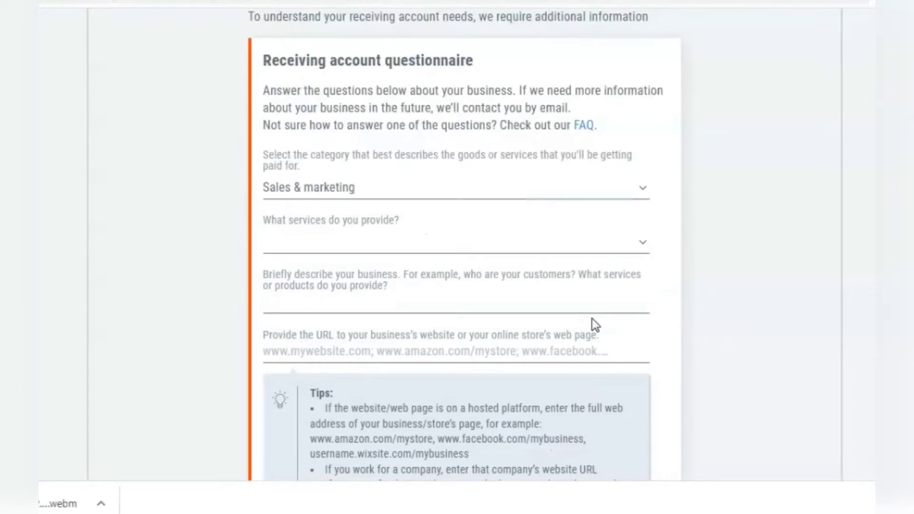
left_click(643, 242)
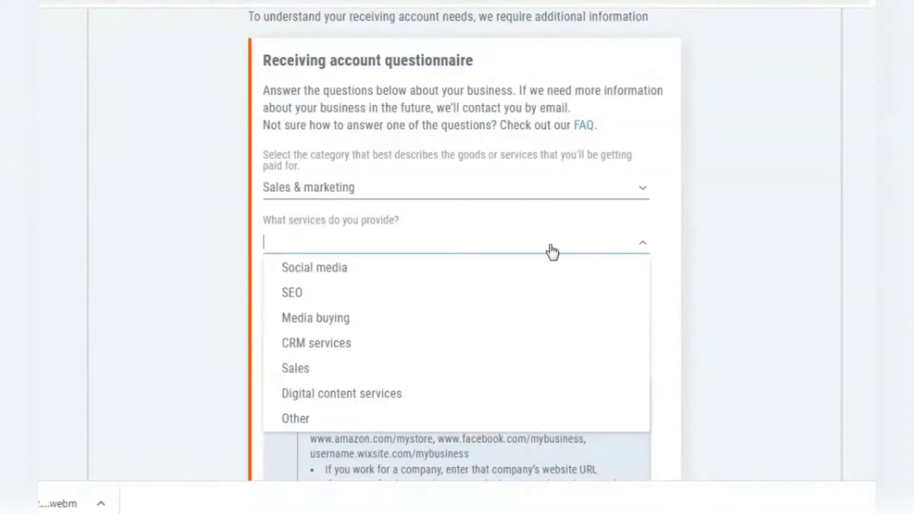
left_click(454, 418)
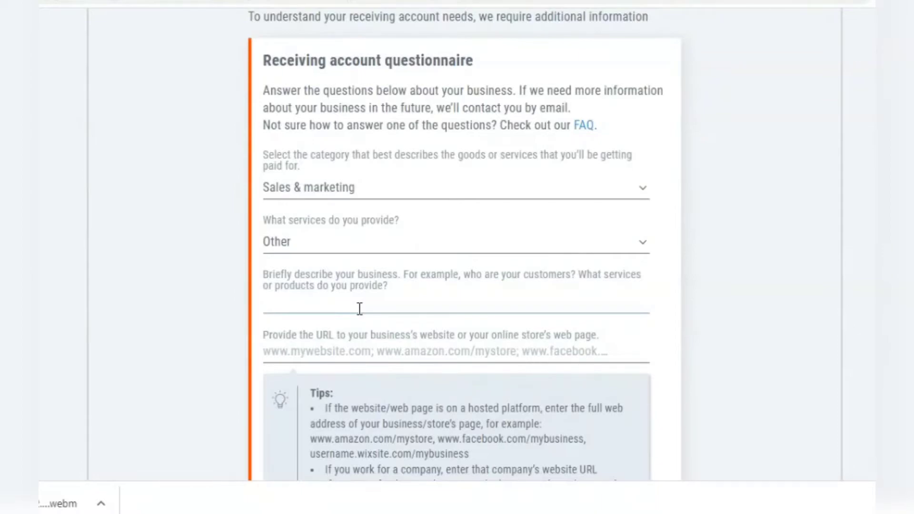
type("Affiliate marketing")
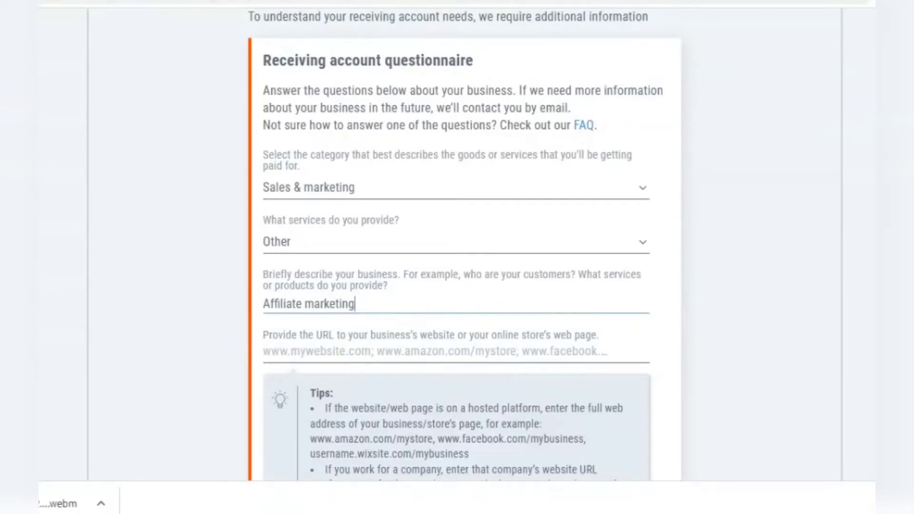
scroll(464, 243, "down", 2)
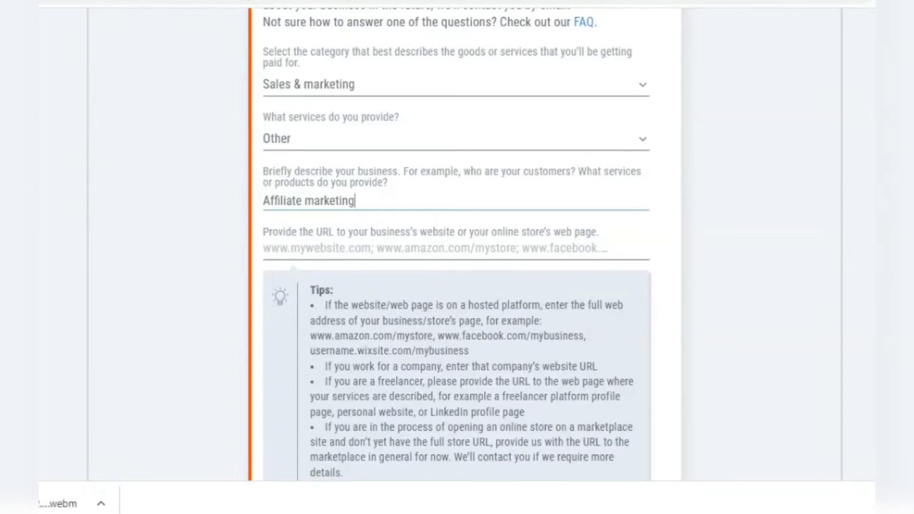
left_click(562, 245)
type("www.amazon.co")
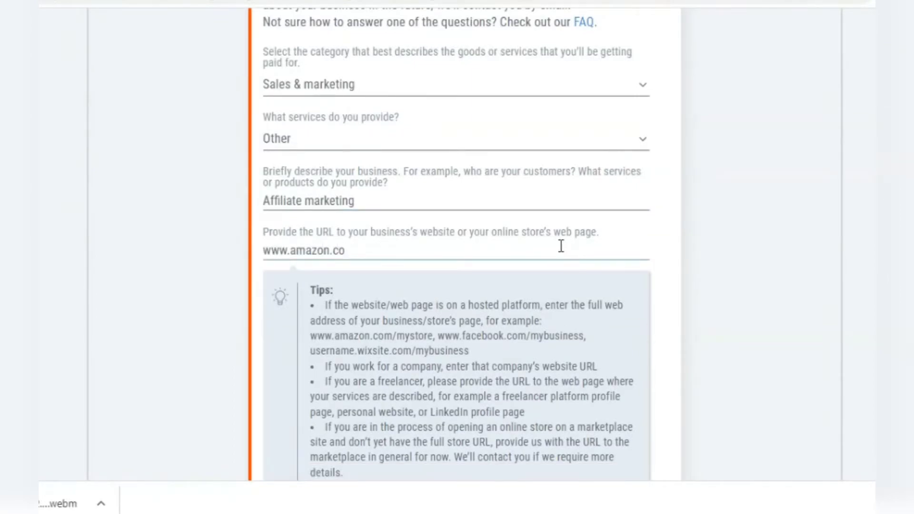
type("m")
scroll(904, 256, "down", 3)
scroll(458, 245, "down", 1)
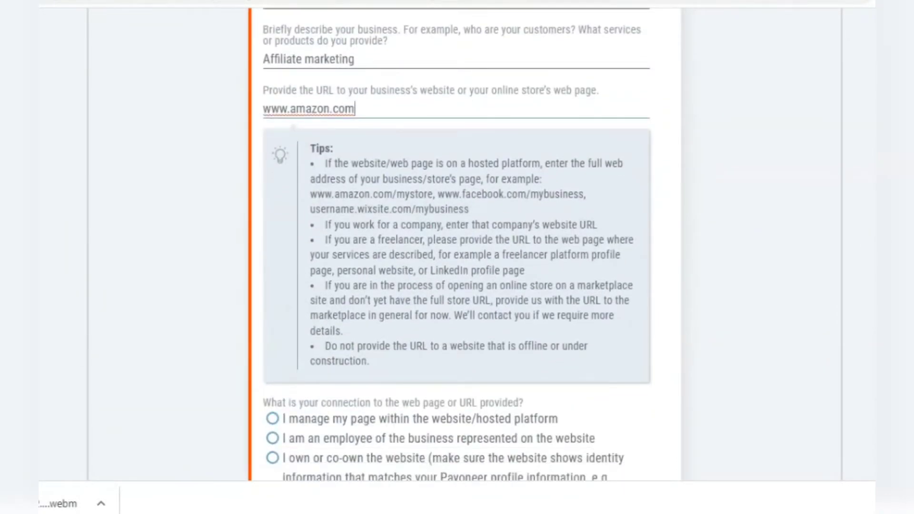
scroll(457, 244, "down", 3)
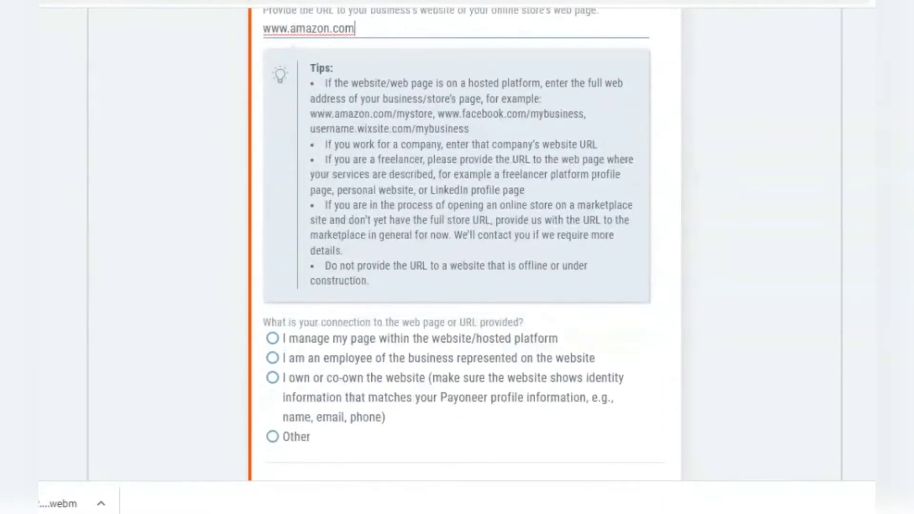
scroll(457, 245, "down", 1)
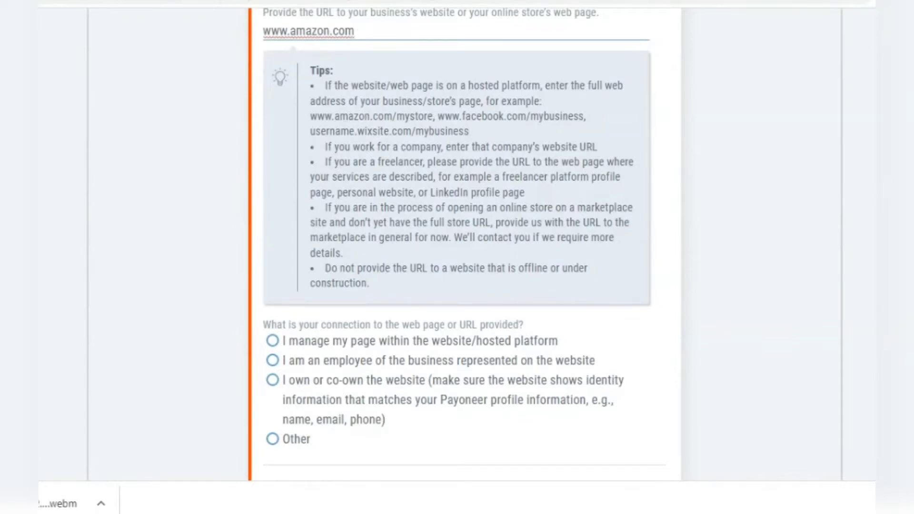
Answer the connection question with Other, add the explanation, and submit the questionnaire.
left_click(273, 439)
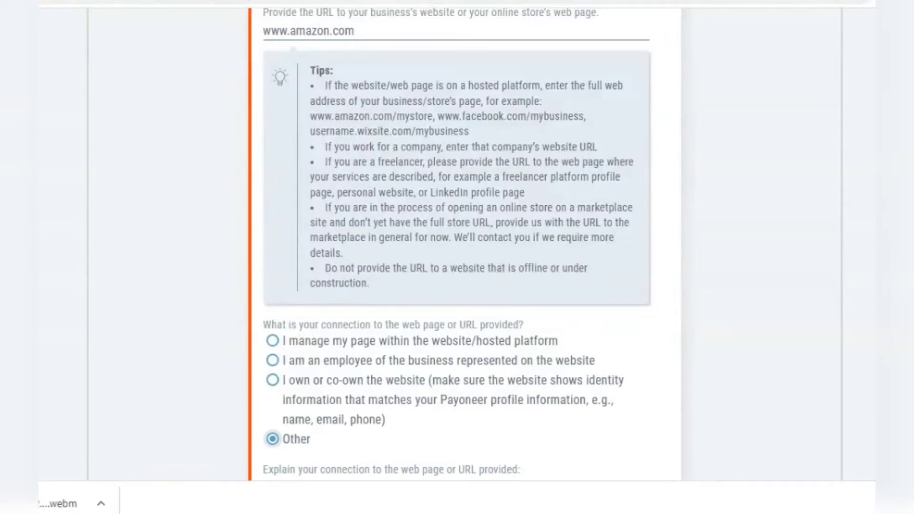
scroll(457, 242, "down", 3)
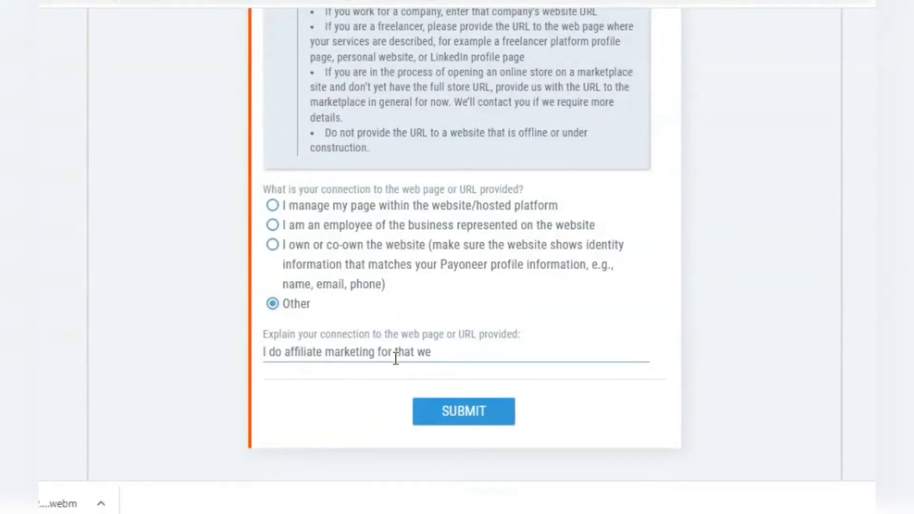
type("bsite")
left_click(471, 411)
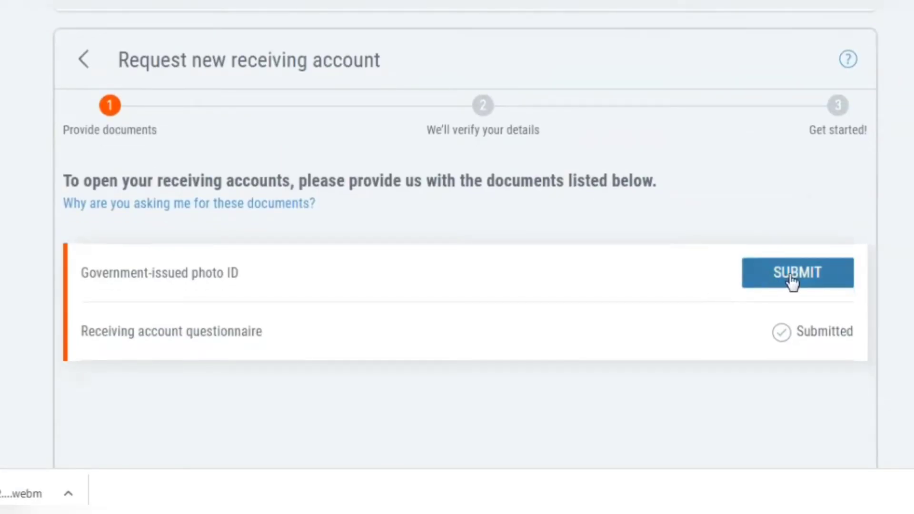
Upload PAN Card.jpg as an India PAN government-issued photo ID and submit it.
left_click(792, 281)
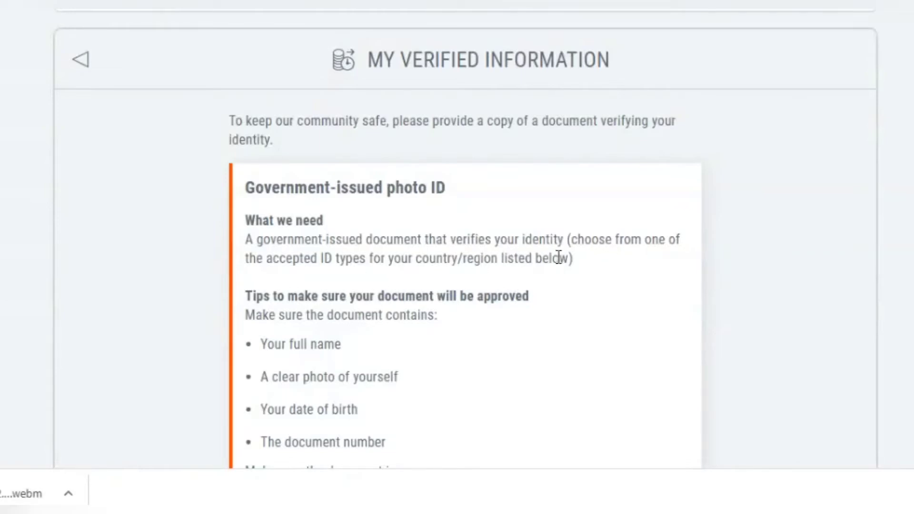
scroll(466, 241, "down", 4)
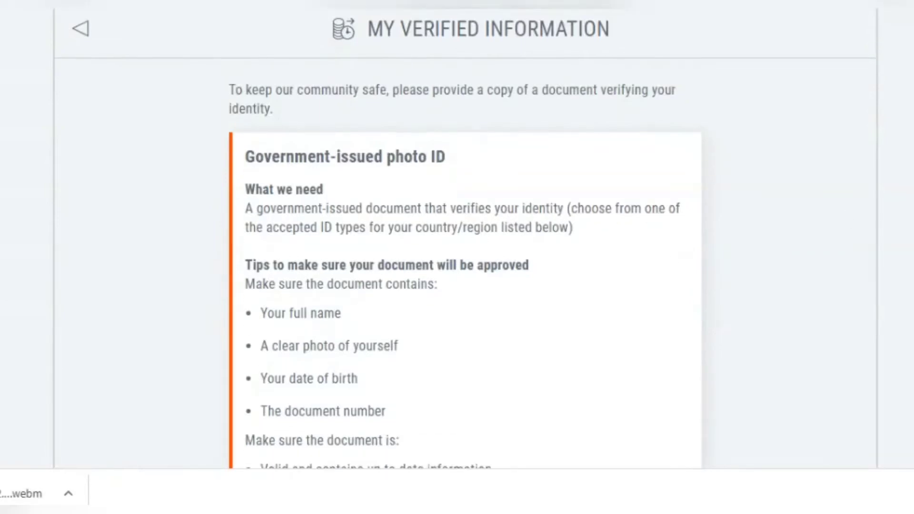
scroll(466, 240, "down", 1)
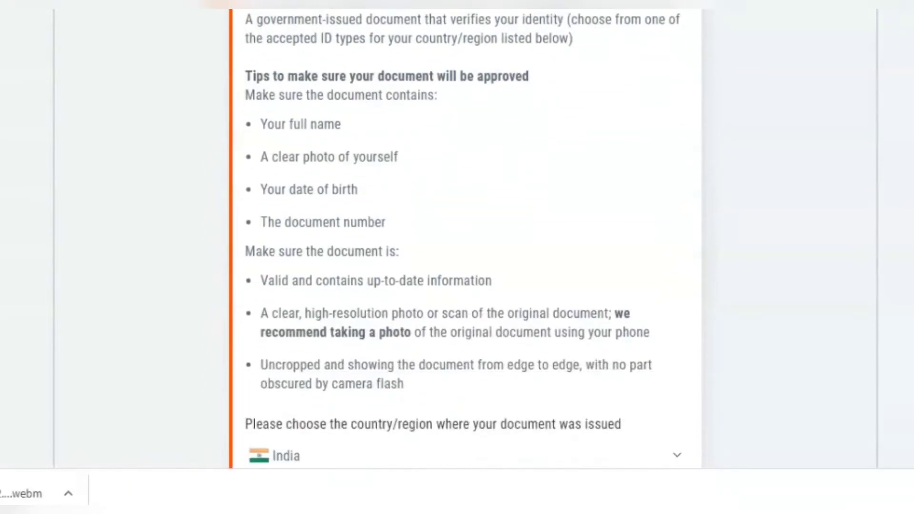
scroll(466, 241, "down", 3)
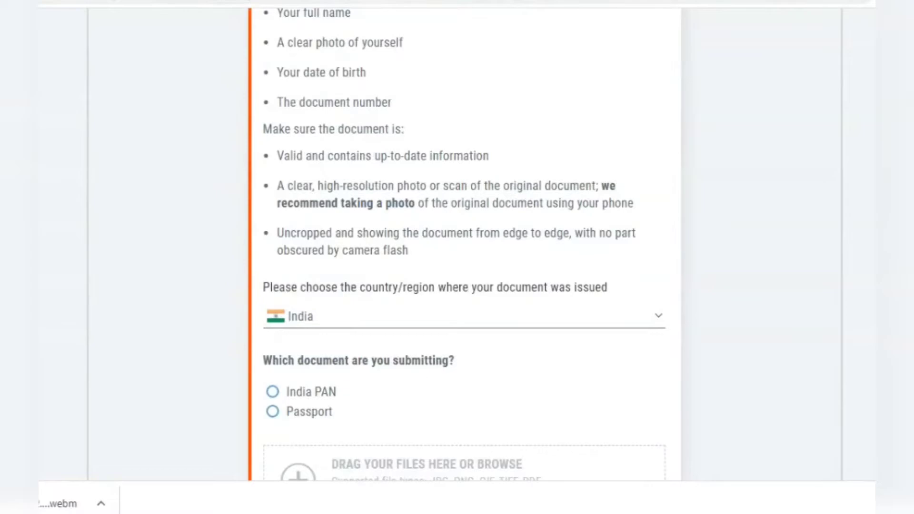
scroll(466, 241, "up", 2)
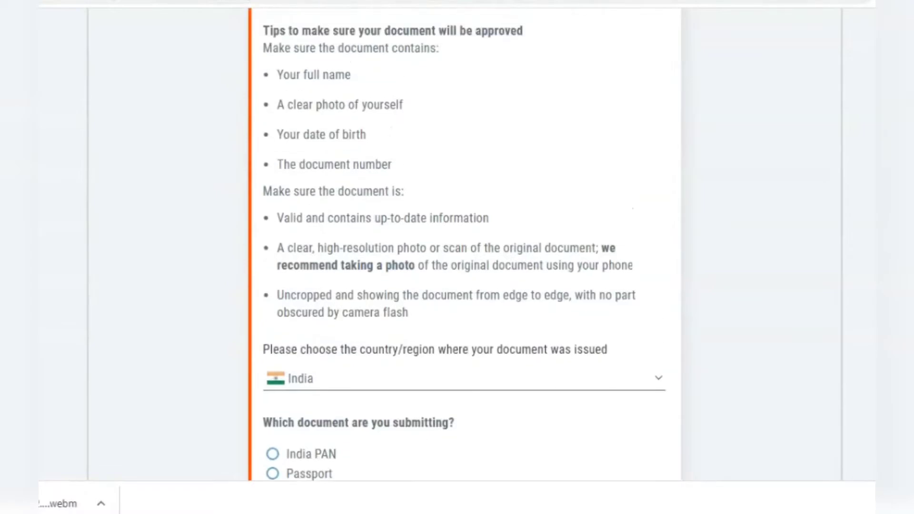
scroll(466, 240, "down", 2)
scroll(465, 245, "down", 5)
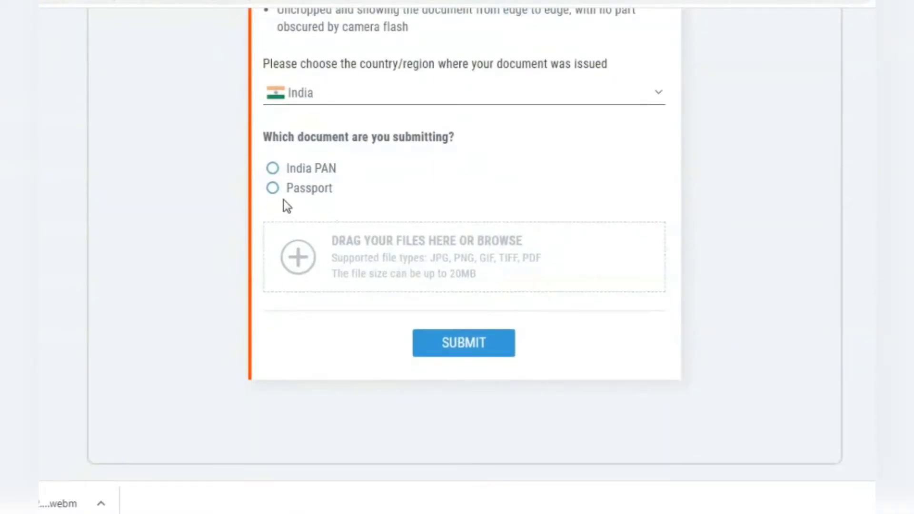
left_click(273, 171)
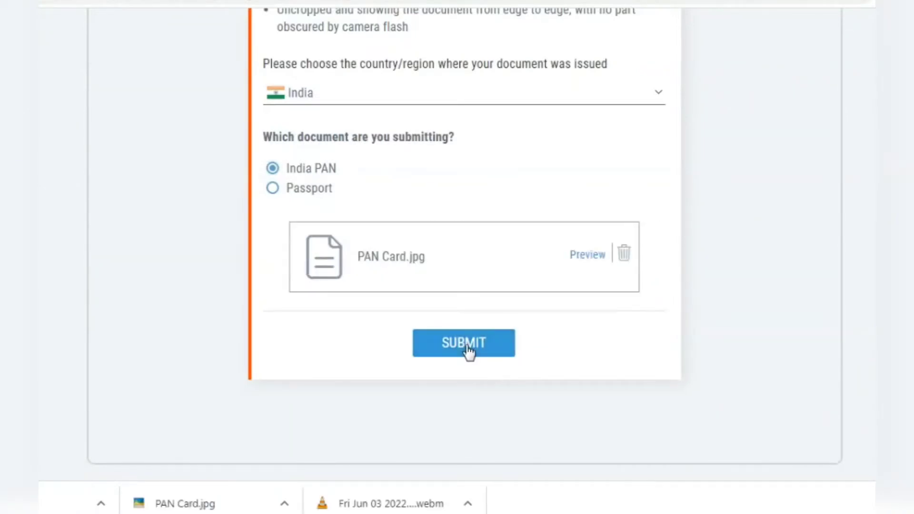
left_click(466, 343)
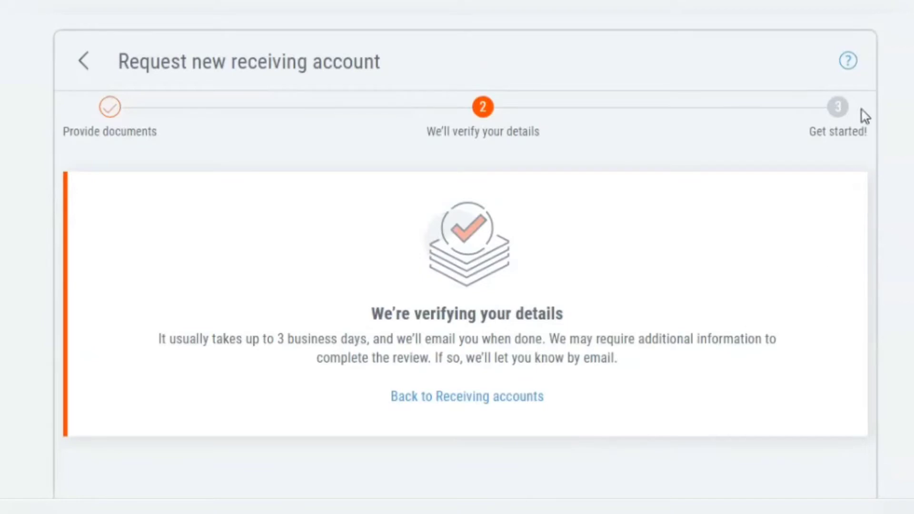
Return to the receiving accounts list to see the USA (USD) account pending.
left_click(482, 404)
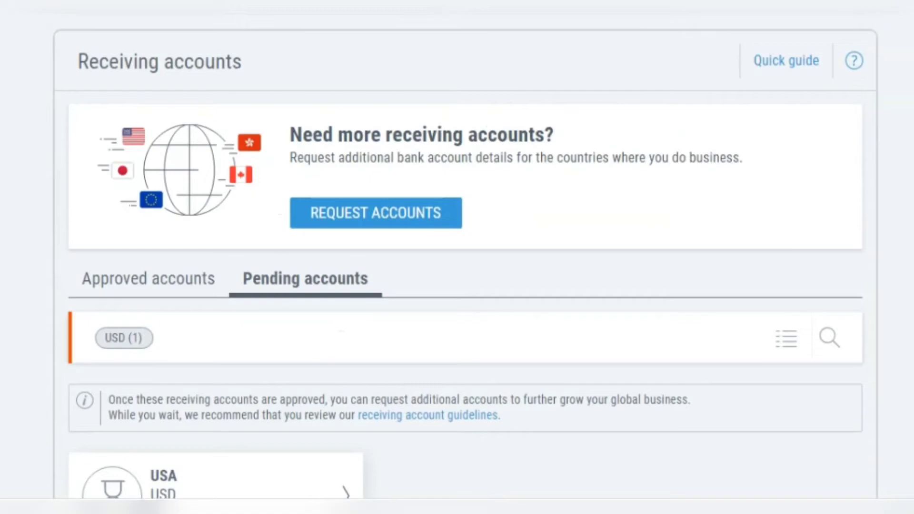
scroll(164, 339, "down", 4)
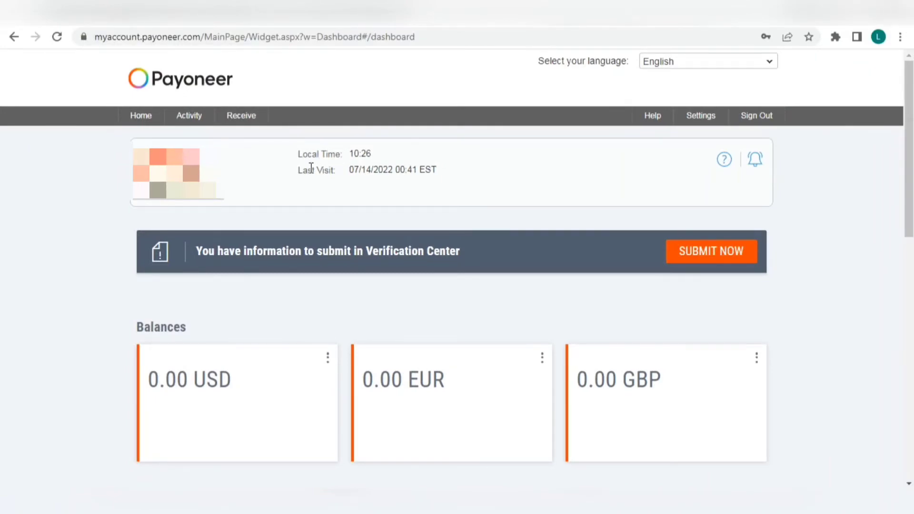
Open Receive > Global Payment Service and view the USA account's bank details, selecting the bank name.
mouse_move(245, 122)
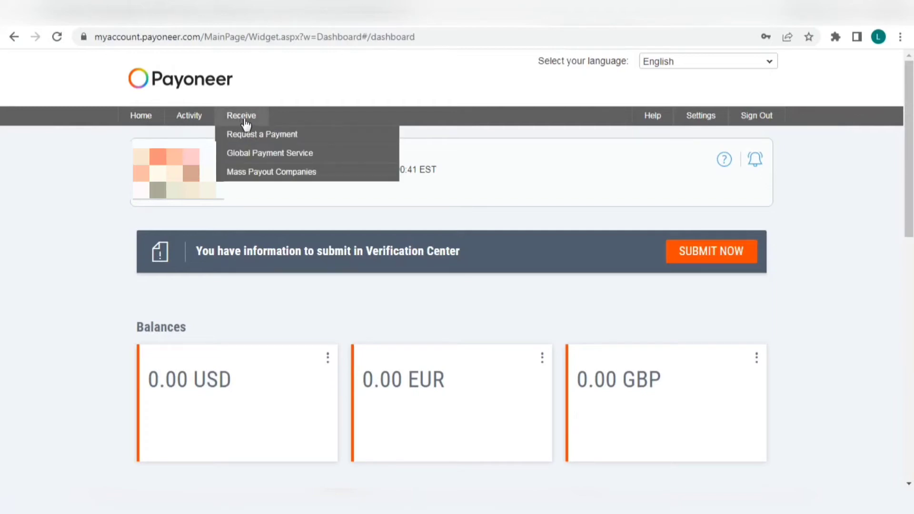
left_click(253, 158)
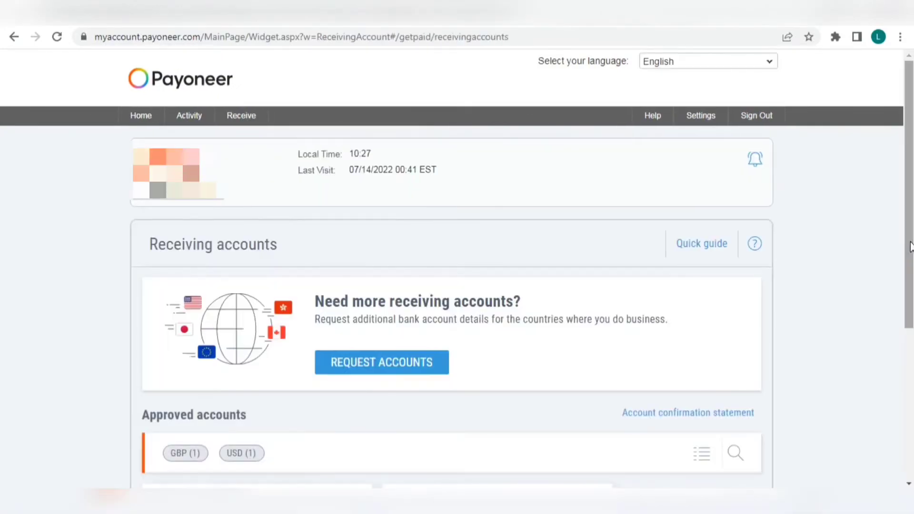
scroll(910, 247, "down", 4)
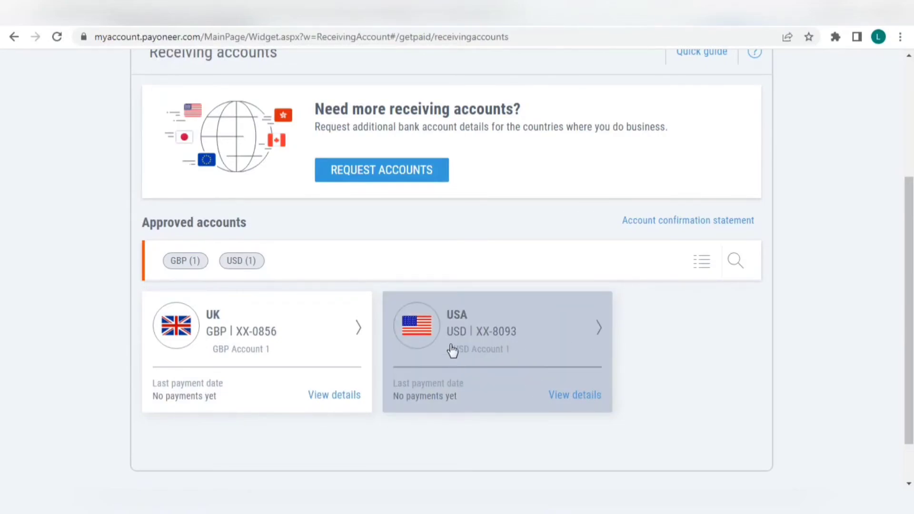
left_click(581, 395)
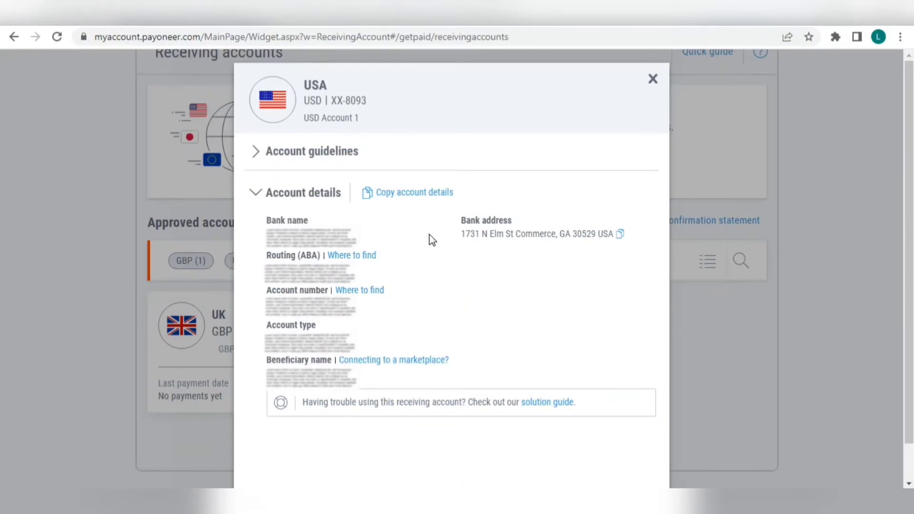
left_click_drag(266, 220, 309, 221)
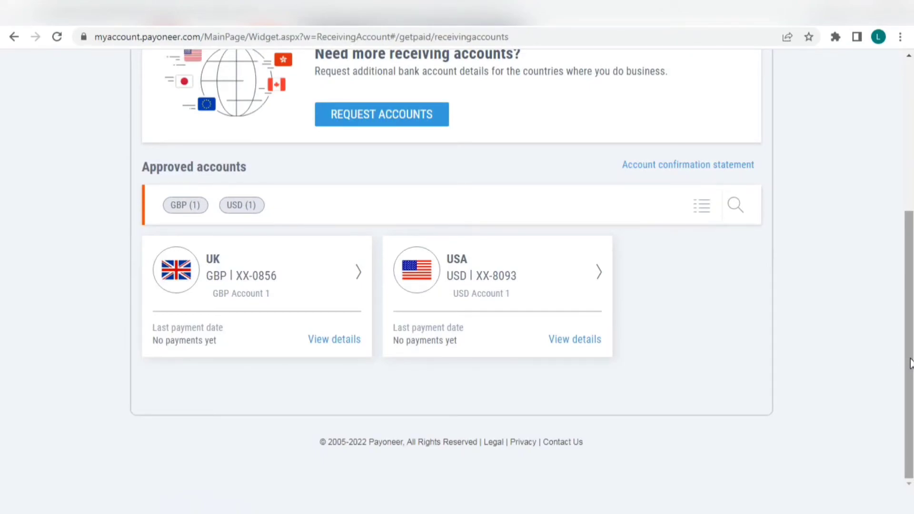
left_click_drag(911, 362, 907, 214)
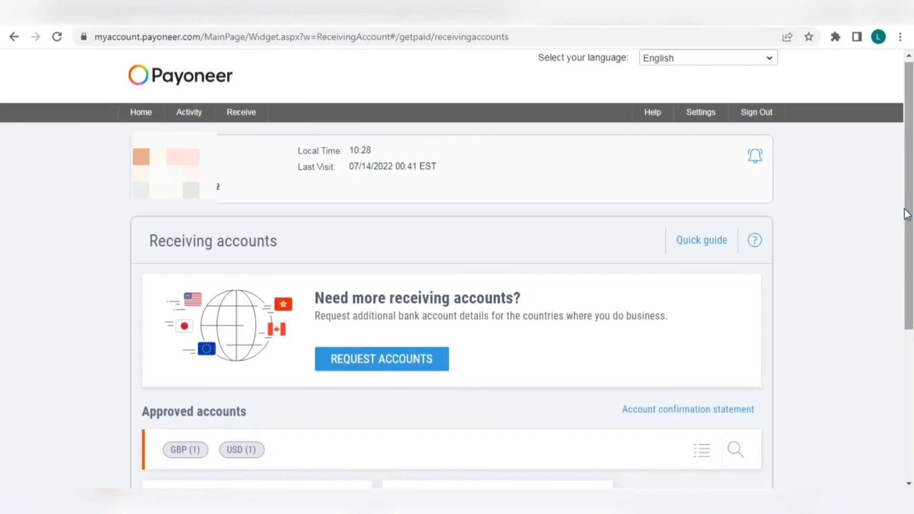
Go to Activity > Refer a Friend and copy the referral share link.
mouse_move(193, 112)
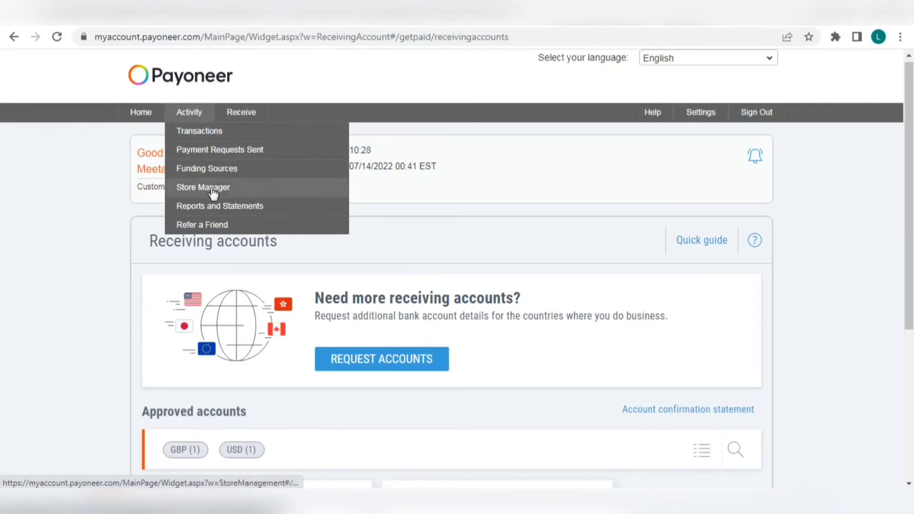
left_click(215, 225)
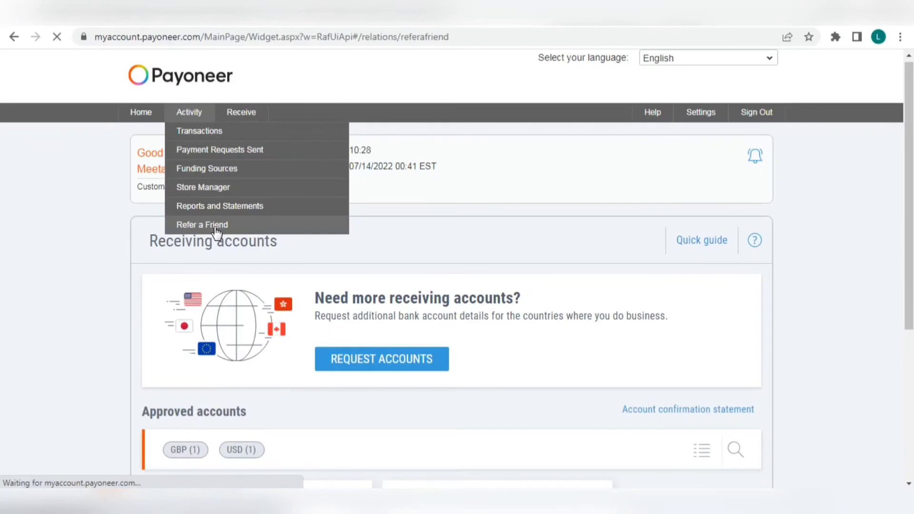
scroll(216, 234, "down", 3)
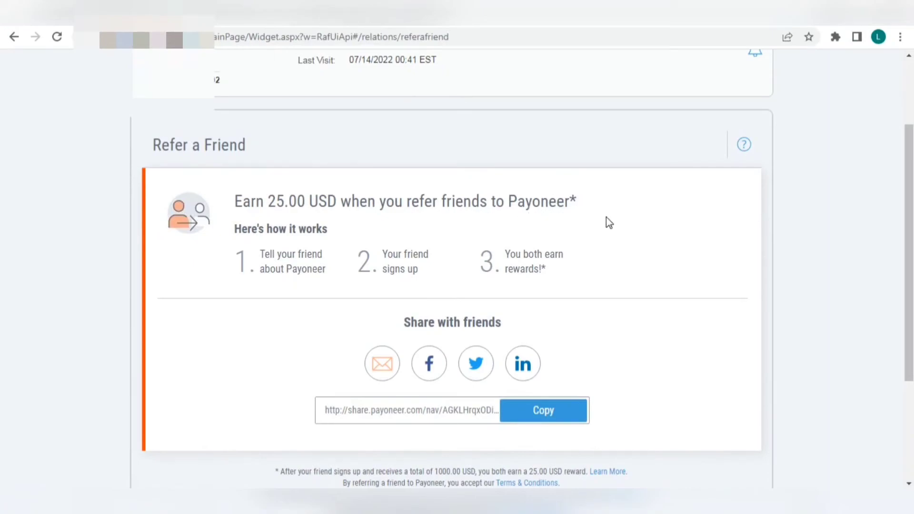
scroll(622, 251, "down", 1)
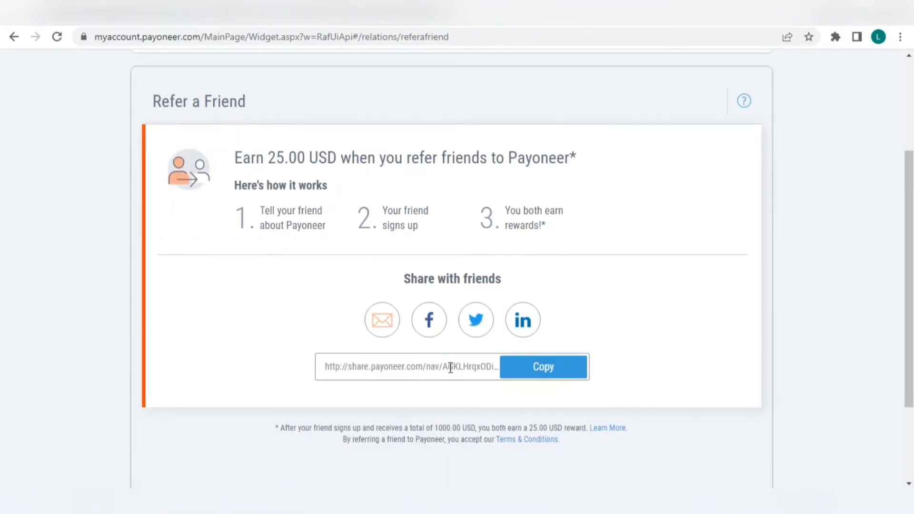
left_click(543, 376)
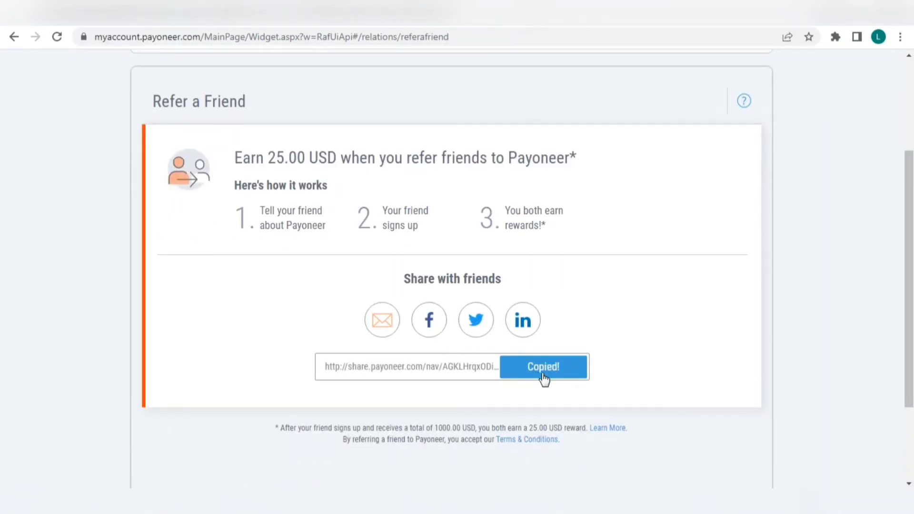